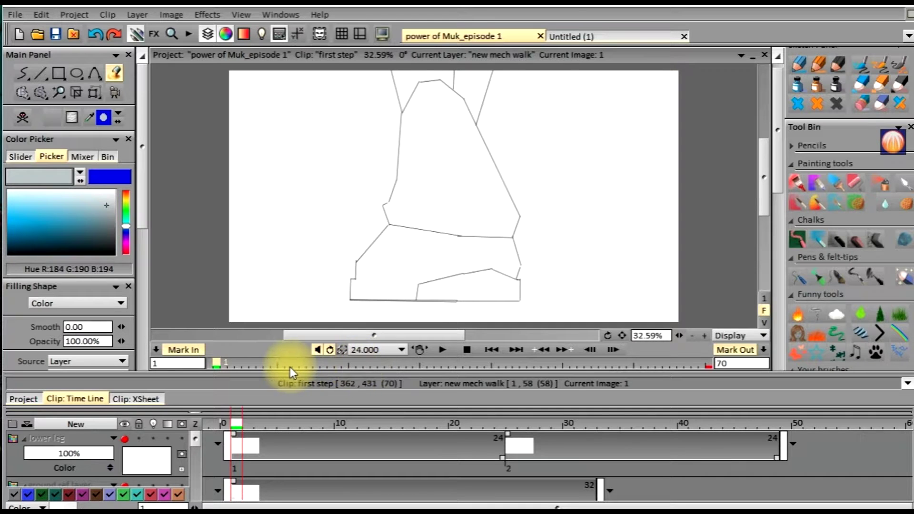
# - Move the playhead to frame 1 of the 'first step' clip on the timeline ruler
pyautogui.click(233, 423)
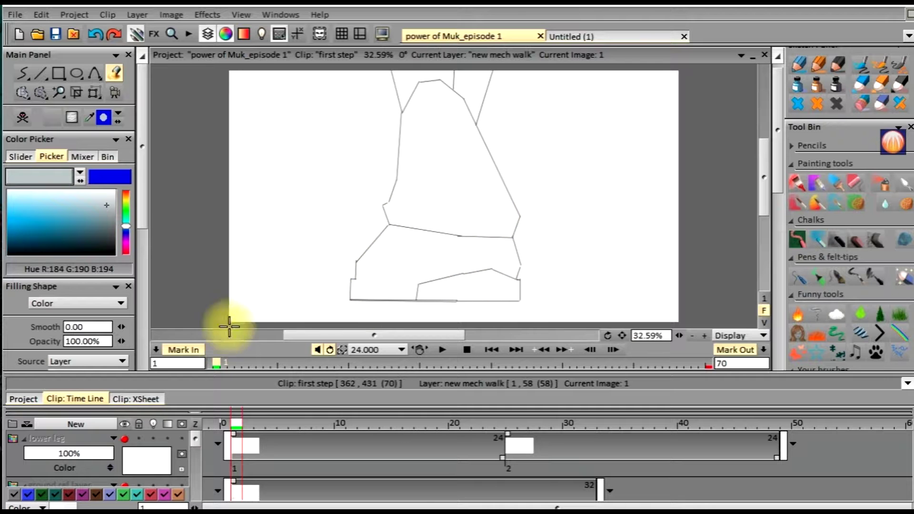
# - Scroll the timeline layer list down to reach the walk refereance layer
pyautogui.scroll(-2, 195, 449)
pyautogui.scroll(-3, 195, 459)
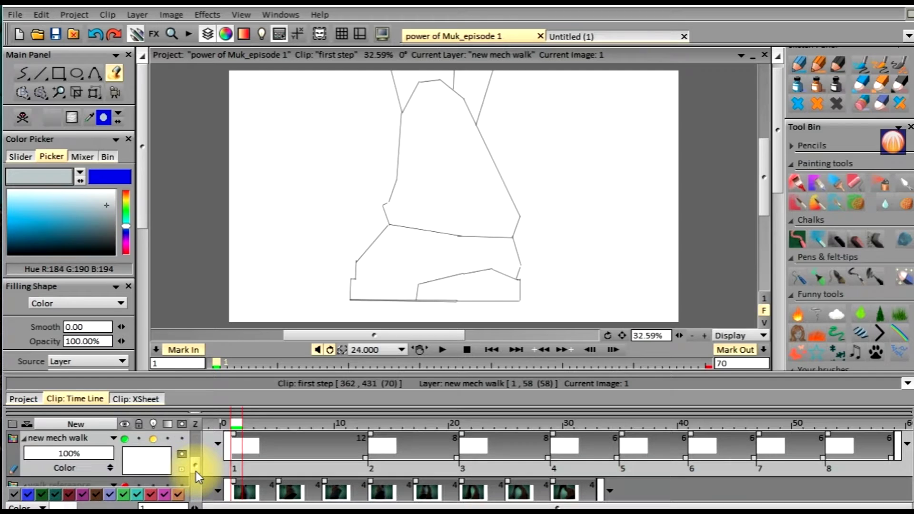
pyautogui.scroll(-1, 196, 478)
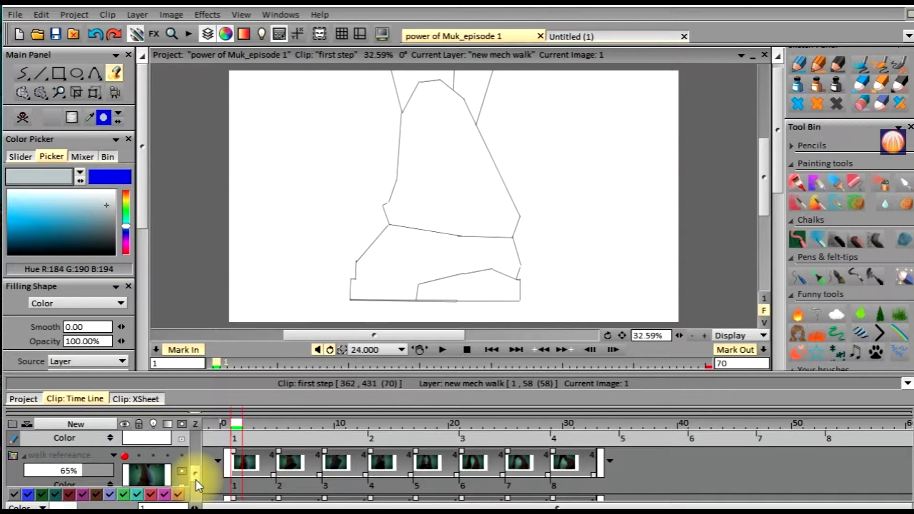
pyautogui.scroll(-2, 195, 481)
pyautogui.scroll(2, 195, 481)
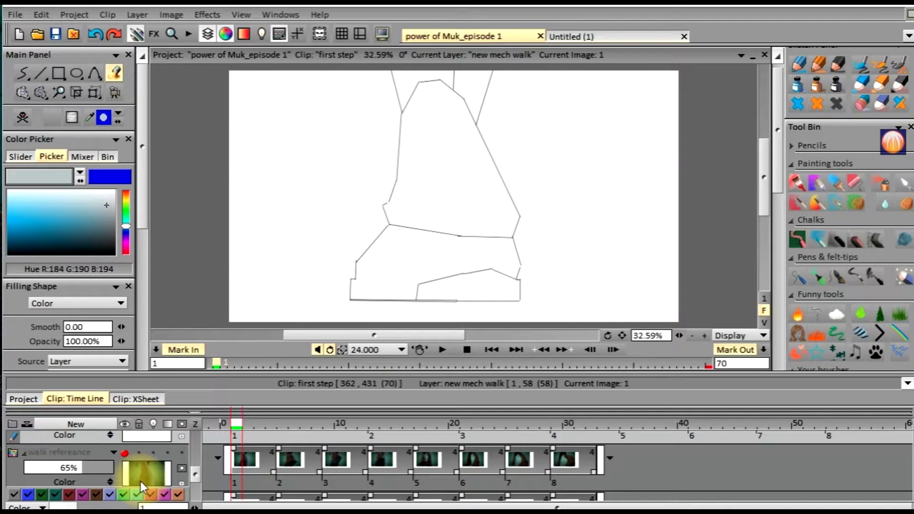
# - Show the walk refereance footage and hide the mech leg outline layer
pyautogui.click(125, 452)
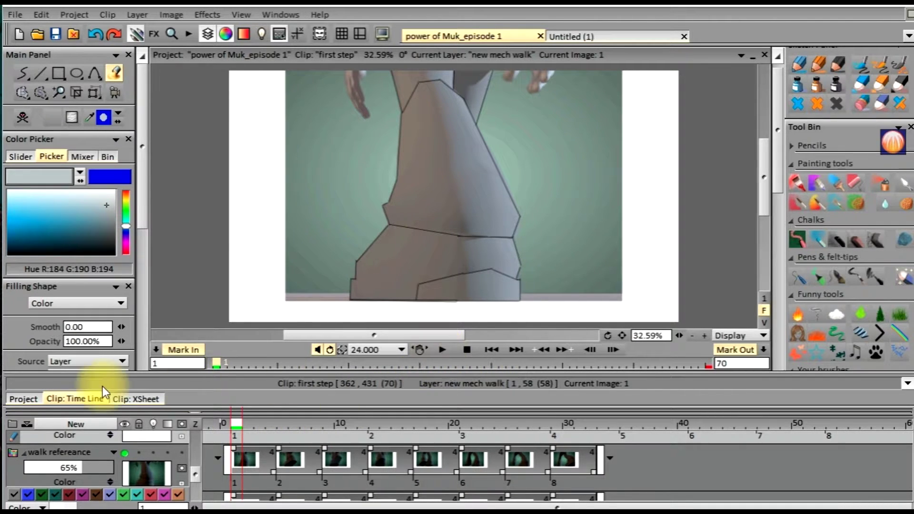
pyautogui.moveTo(195, 473); pyautogui.dragTo(196, 463)
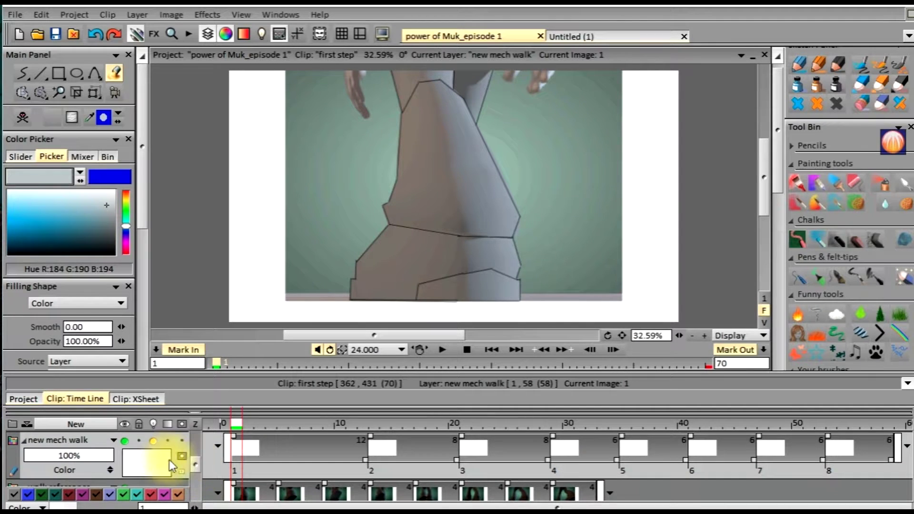
pyautogui.click(124, 441)
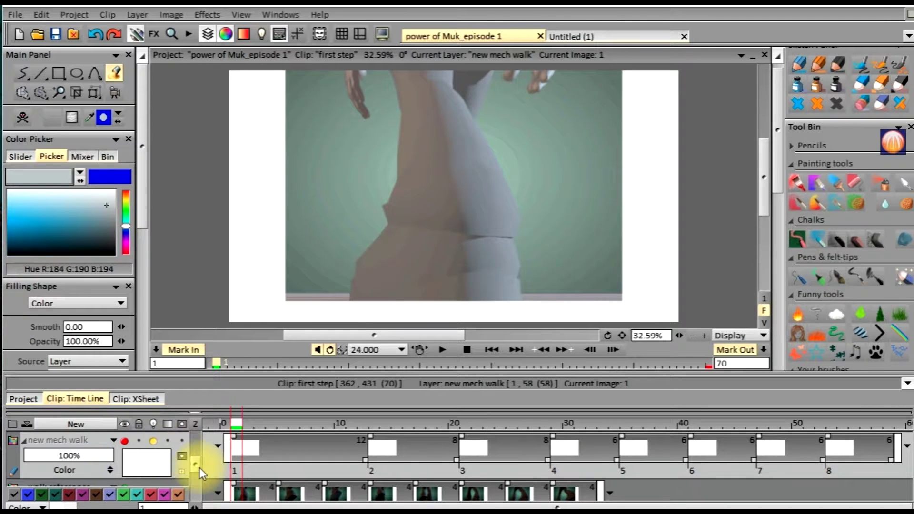
pyautogui.moveTo(199, 468); pyautogui.dragTo(198, 475)
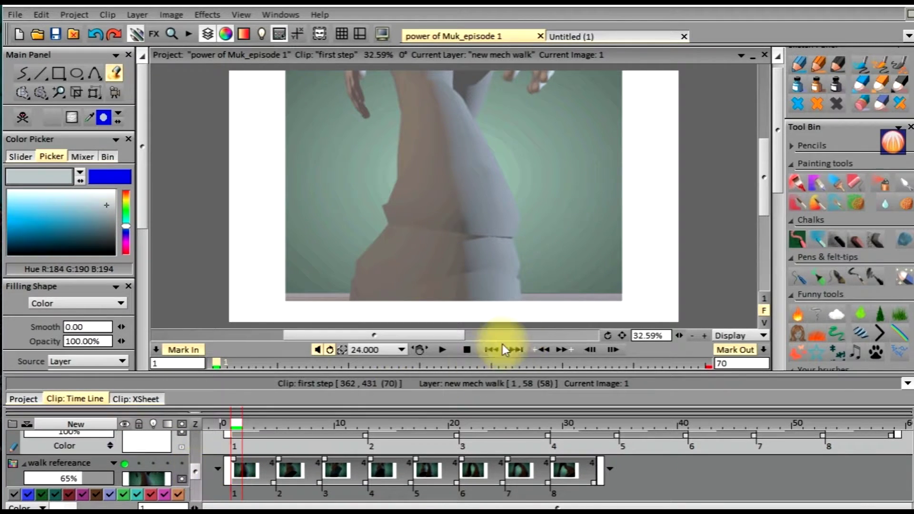
# - Play the reference walk cycle, return to frame 1, and show the mech leg outline again
pyautogui.click(440, 350)
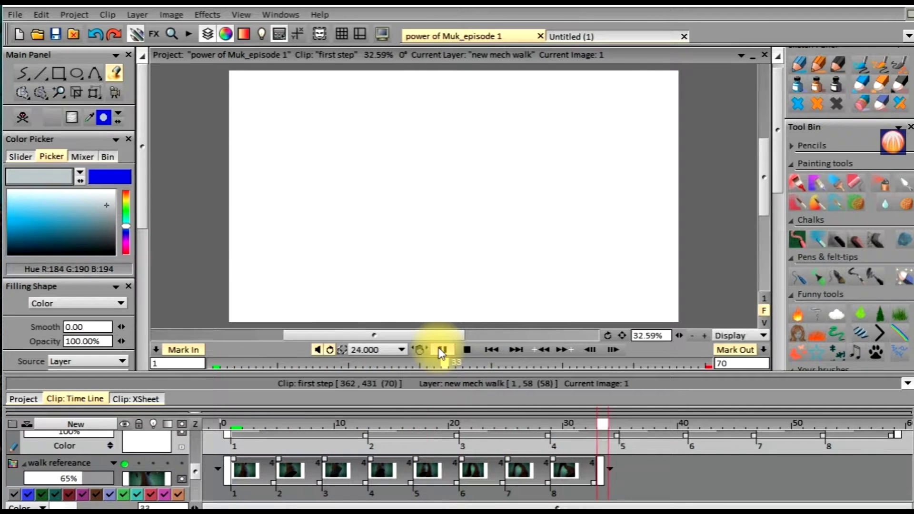
pyautogui.click(485, 348)
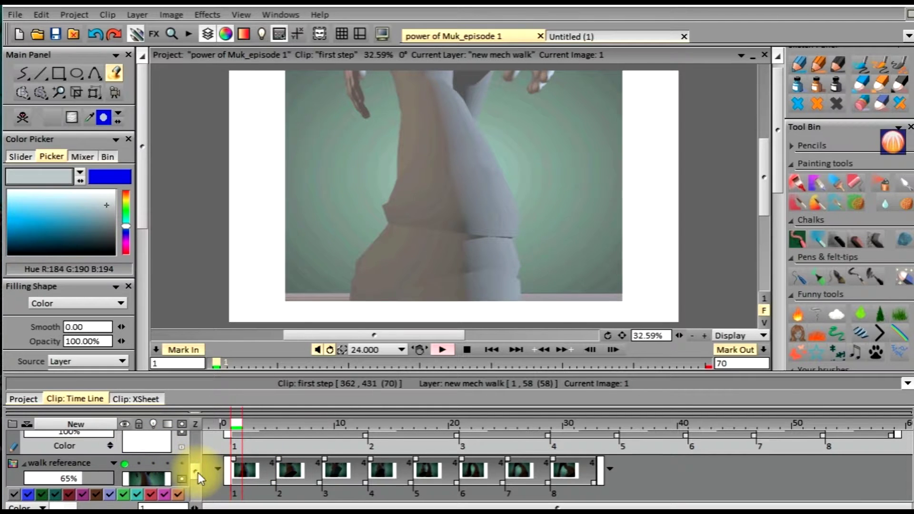
pyautogui.moveTo(199, 467); pyautogui.dragTo(188, 459)
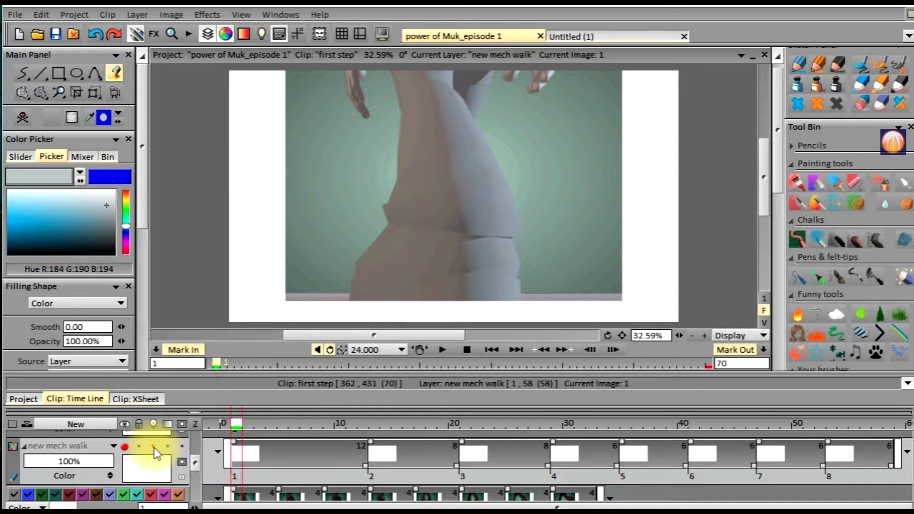
pyautogui.click(125, 447)
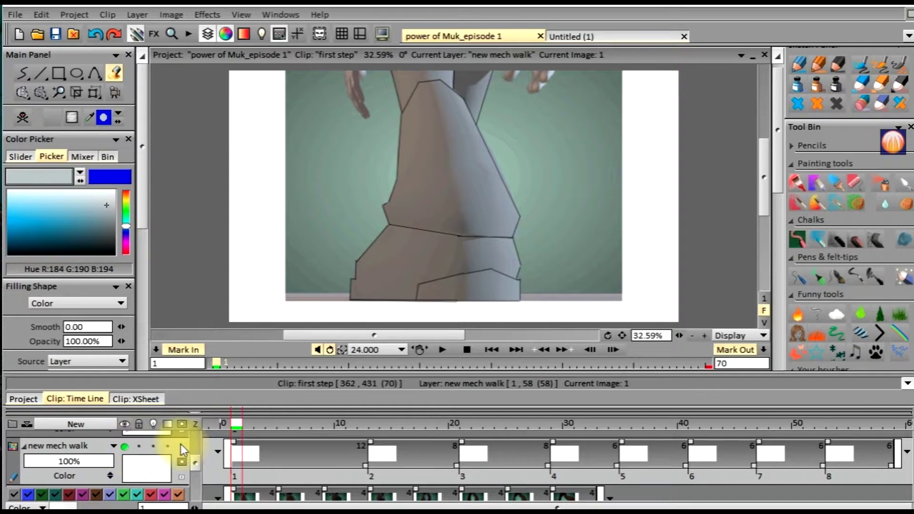
pyautogui.moveTo(194, 456); pyautogui.dragTo(195, 453)
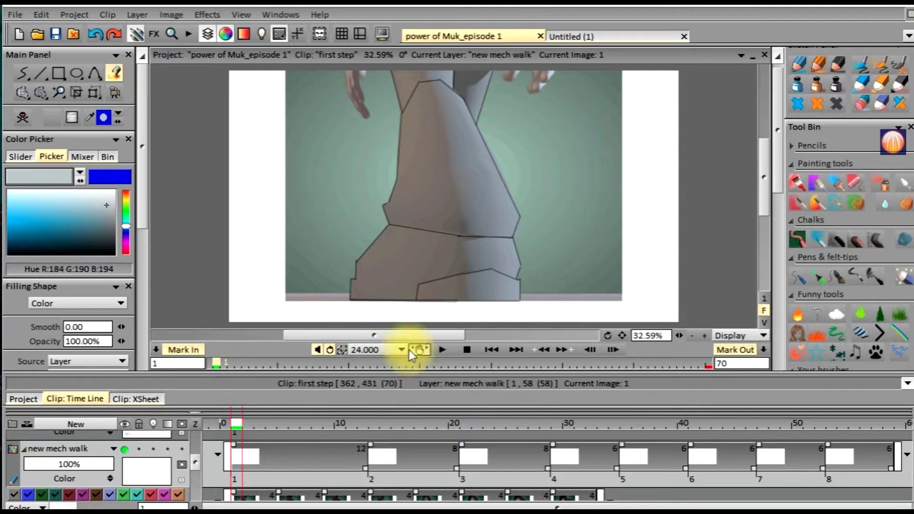
pyautogui.click(81, 423)
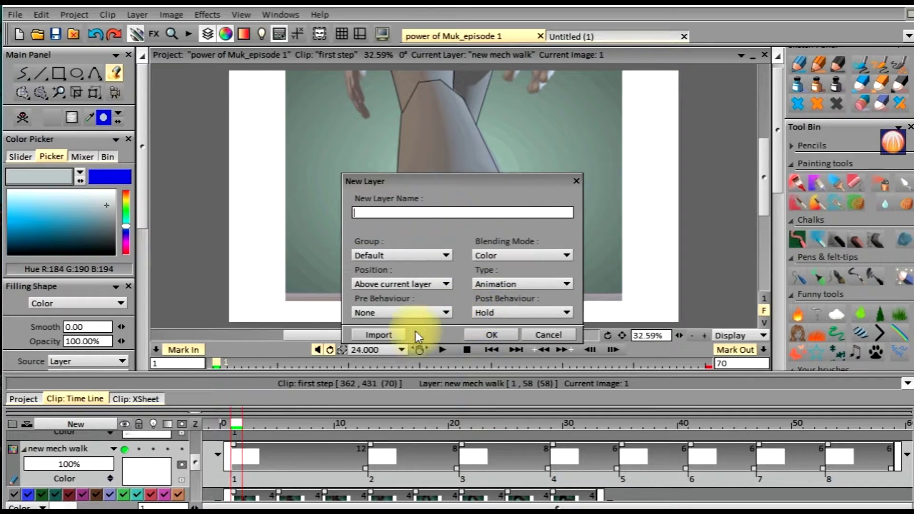
pyautogui.click(477, 312)
pyautogui.click(504, 316)
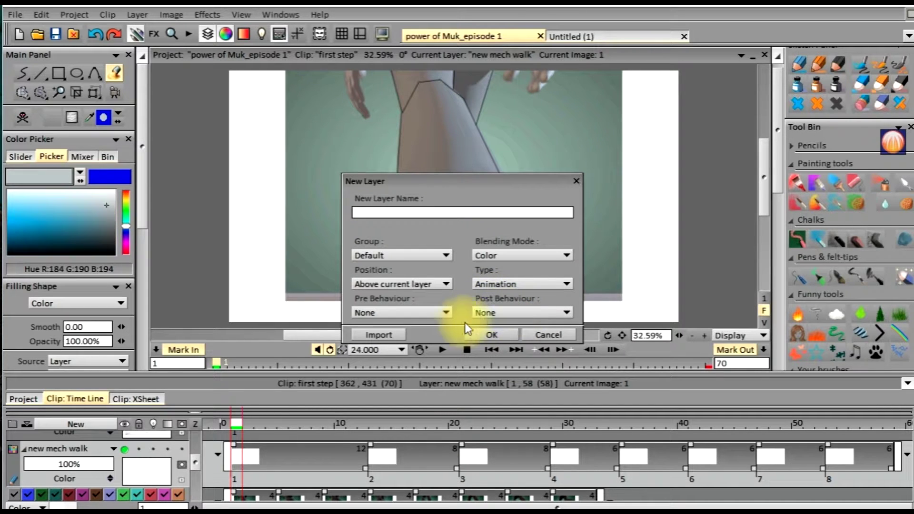
pyautogui.click(389, 335)
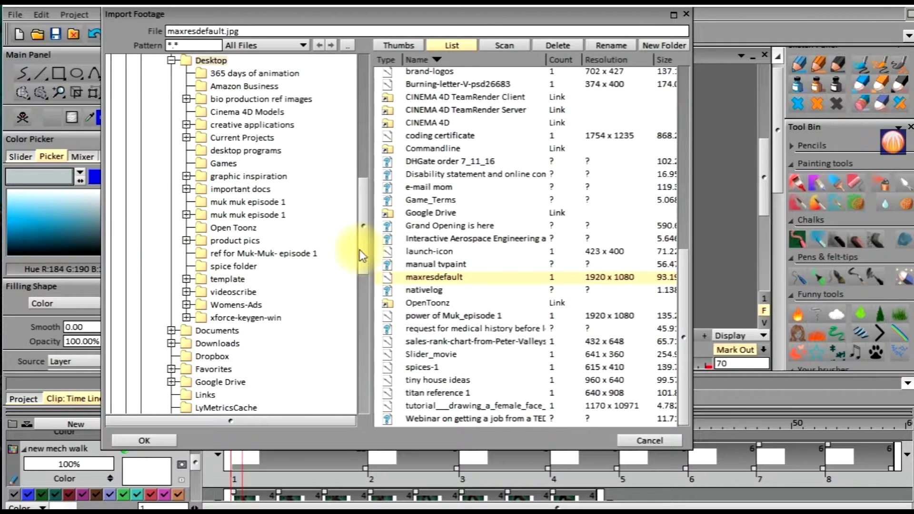
pyautogui.moveTo(364, 246); pyautogui.dragTo(364, 187)
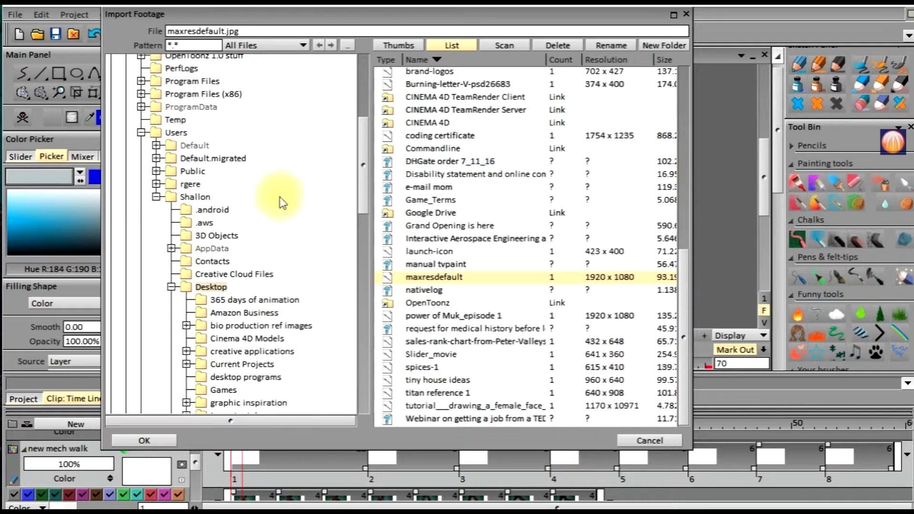
pyautogui.click(157, 197)
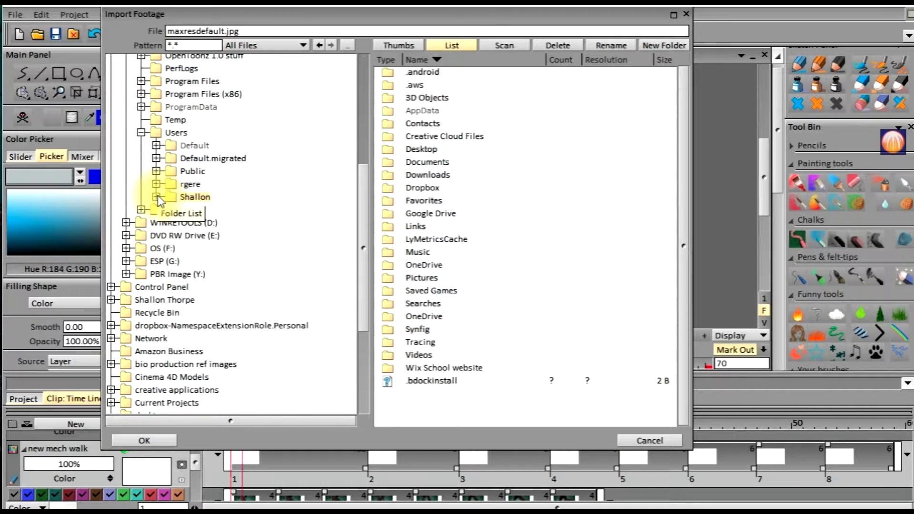
pyautogui.moveTo(368, 190); pyautogui.dragTo(357, 80)
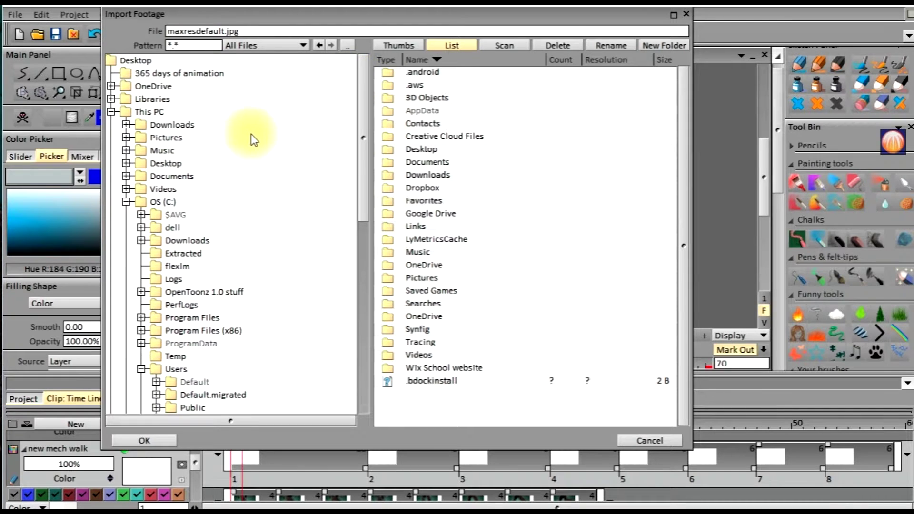
pyautogui.click(111, 111)
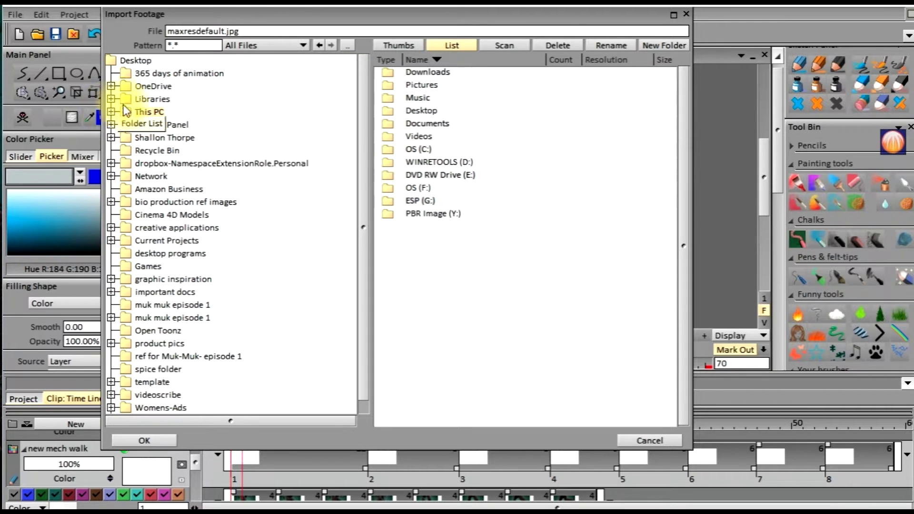
pyautogui.click(685, 16)
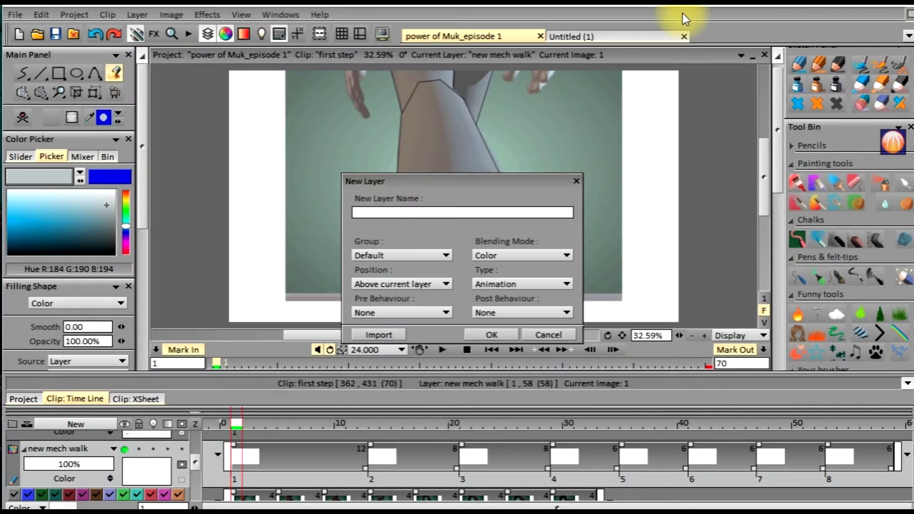
pyautogui.click(560, 337)
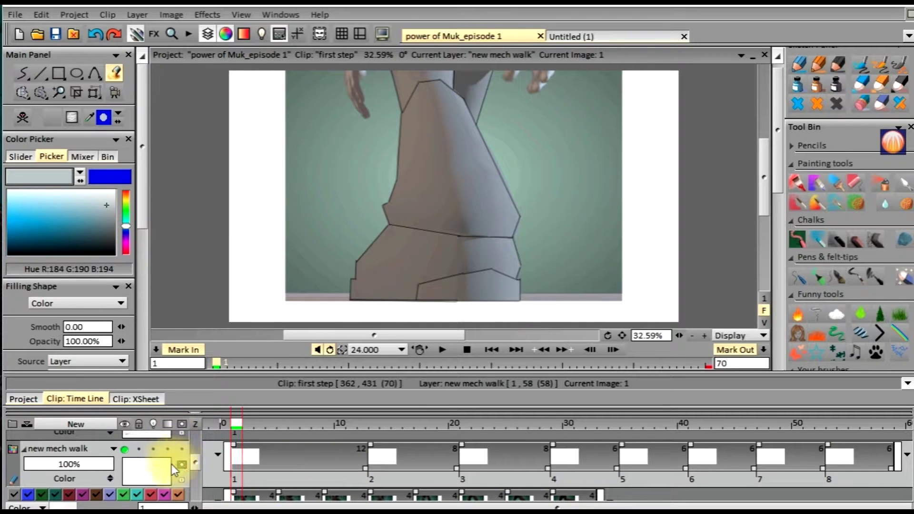
# - Set the walk reference layer's opacity to 50%
pyautogui.moveTo(198, 459); pyautogui.dragTo(192, 473)
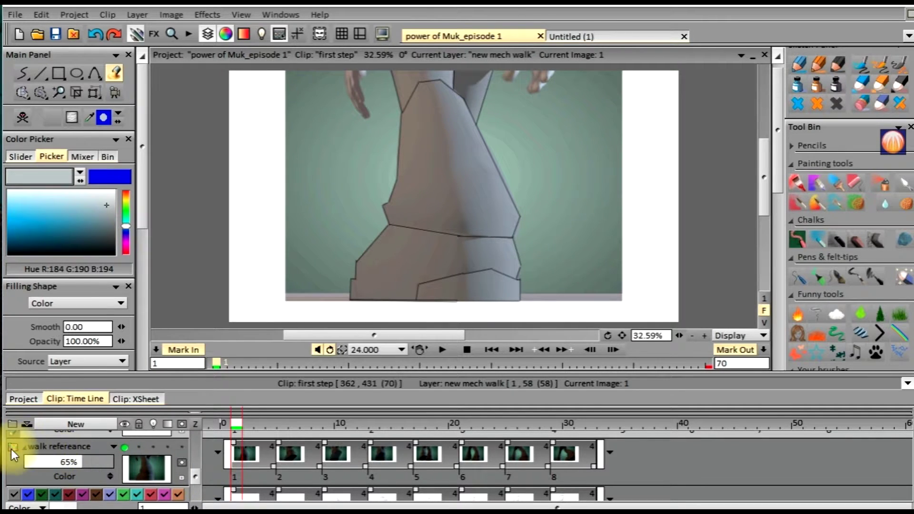
pyautogui.click(62, 464)
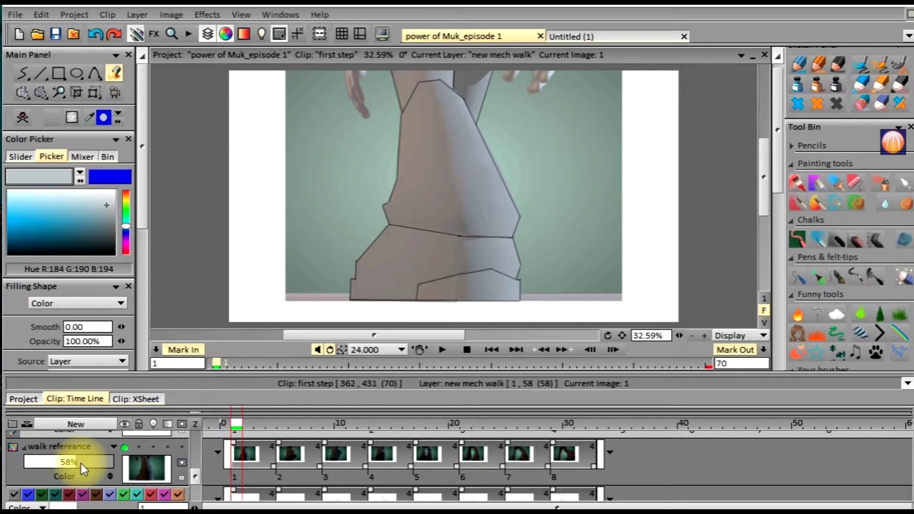
pyautogui.click(69, 463)
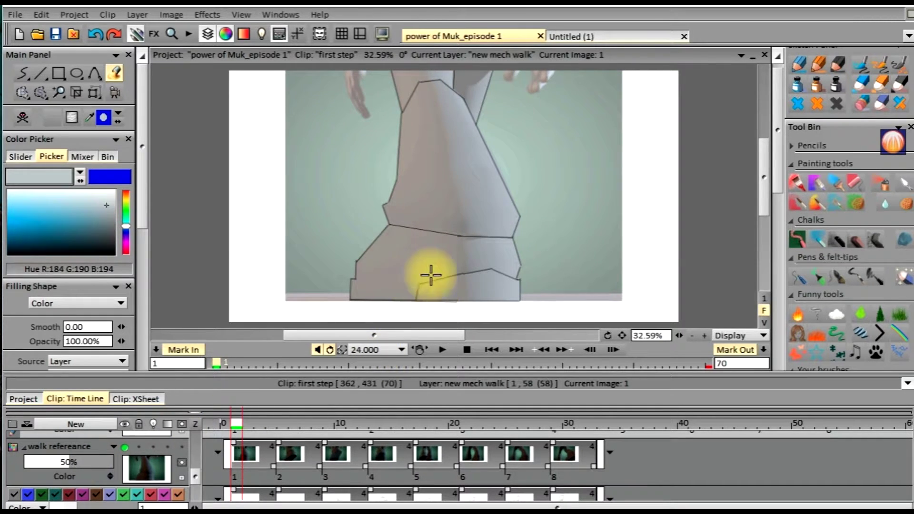
pyautogui.moveTo(195, 475); pyautogui.dragTo(193, 462)
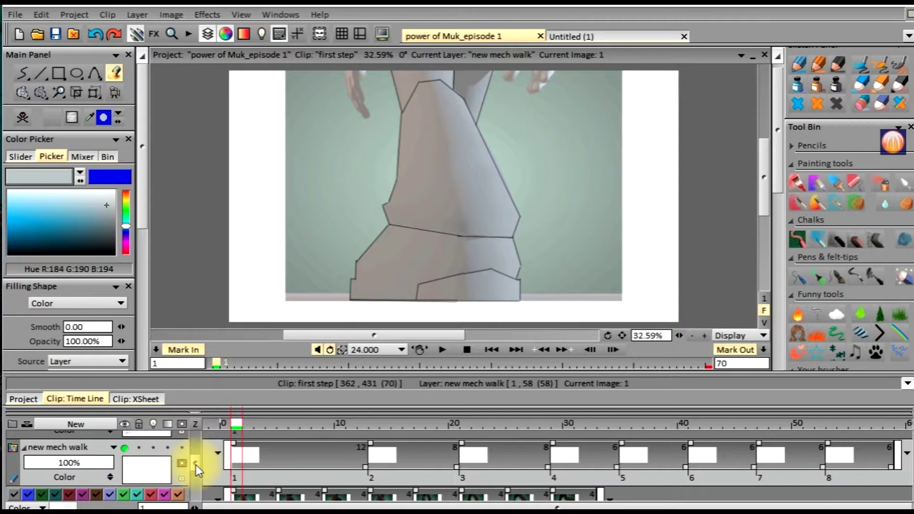
# - Hide the walk reference footage layer with its visibility dot
pyautogui.moveTo(196, 465); pyautogui.dragTo(192, 474)
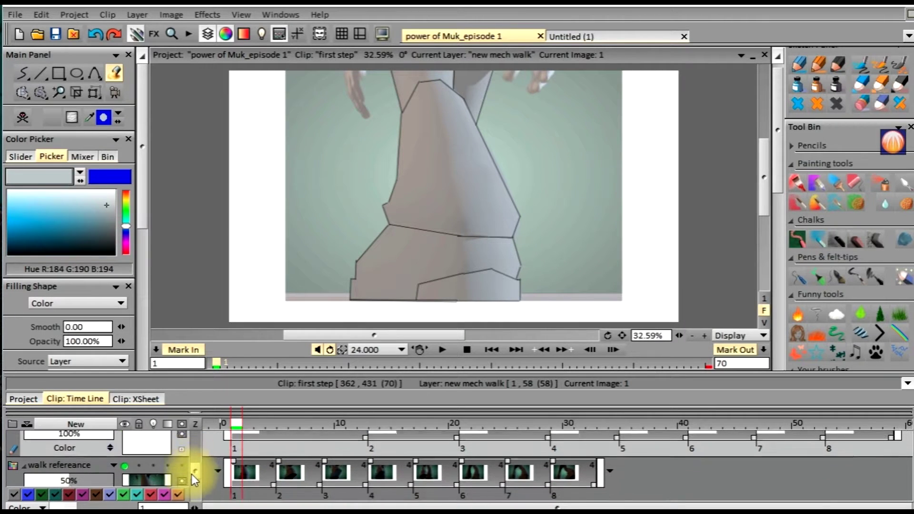
pyautogui.click(125, 459)
pyautogui.moveTo(192, 472); pyautogui.dragTo(199, 458)
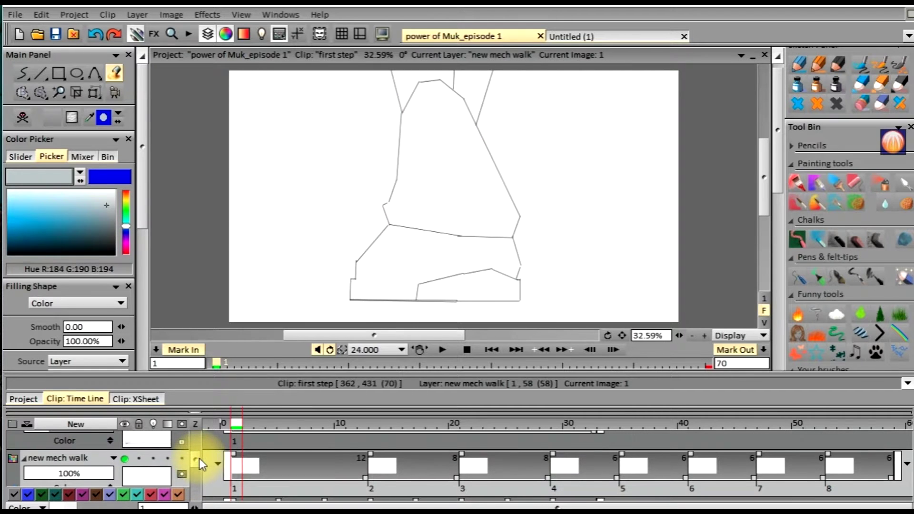
pyautogui.click(443, 350)
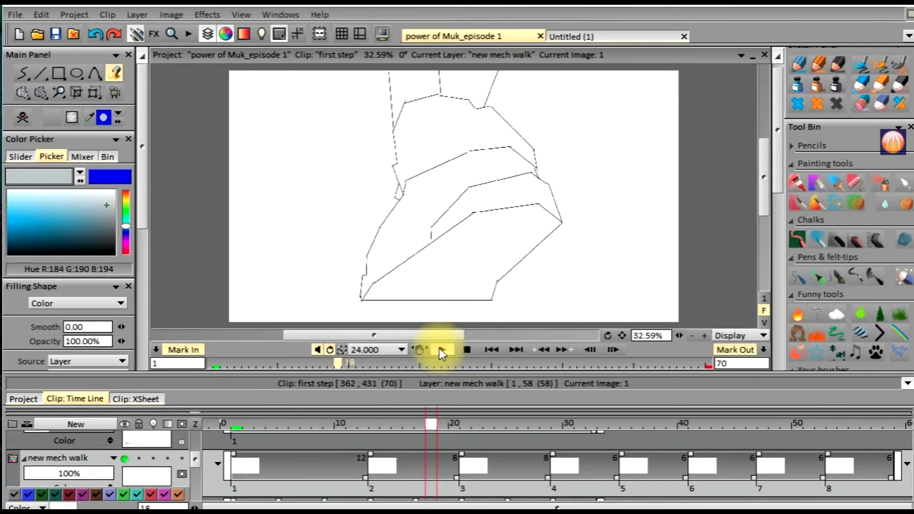
pyautogui.click(486, 348)
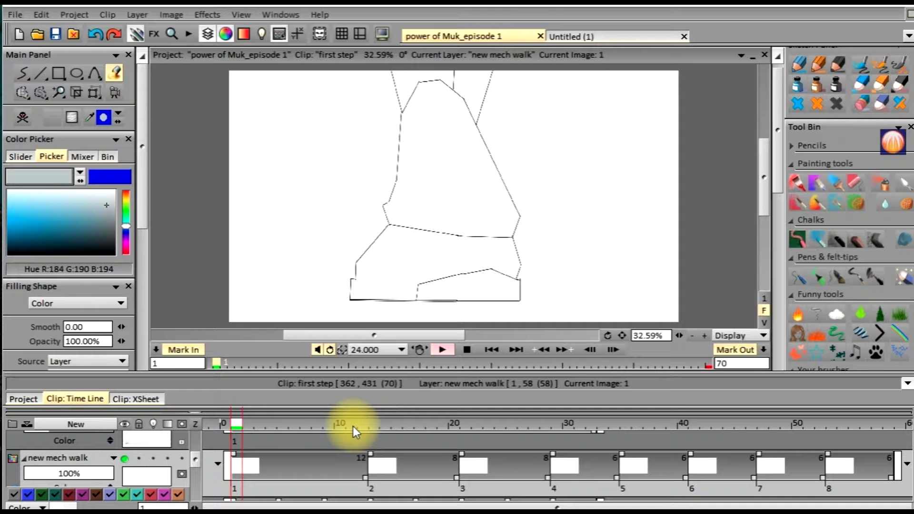
pyautogui.click(236, 424)
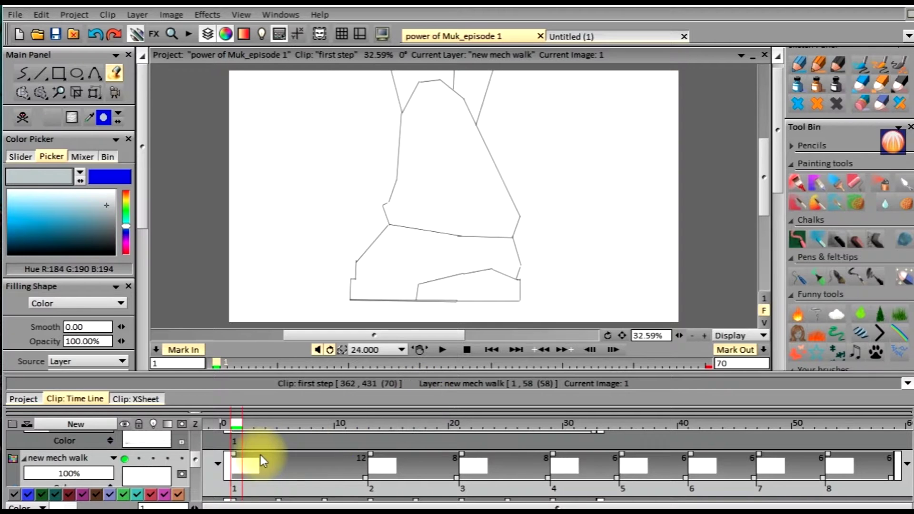
# - Make the ground ref layer visible to show its perspective guides
pyautogui.scroll(-1, 188, 460)
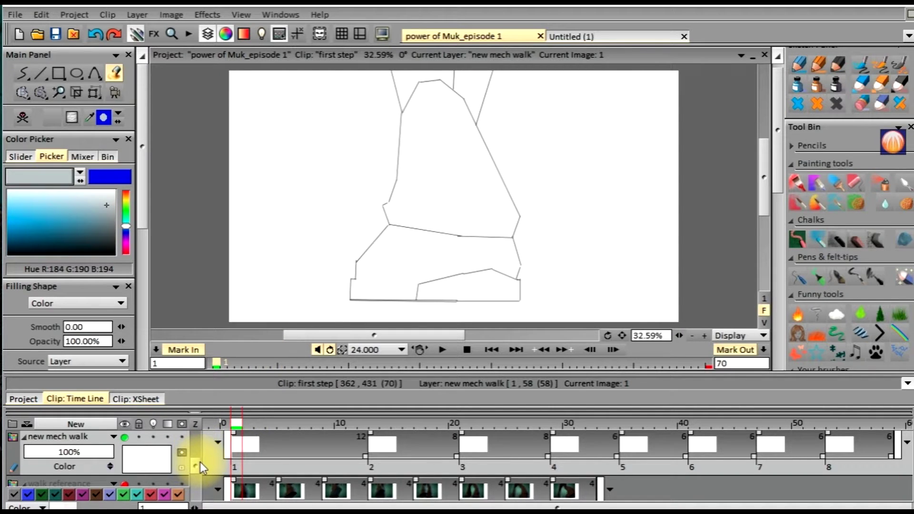
pyautogui.scroll(1, 200, 461)
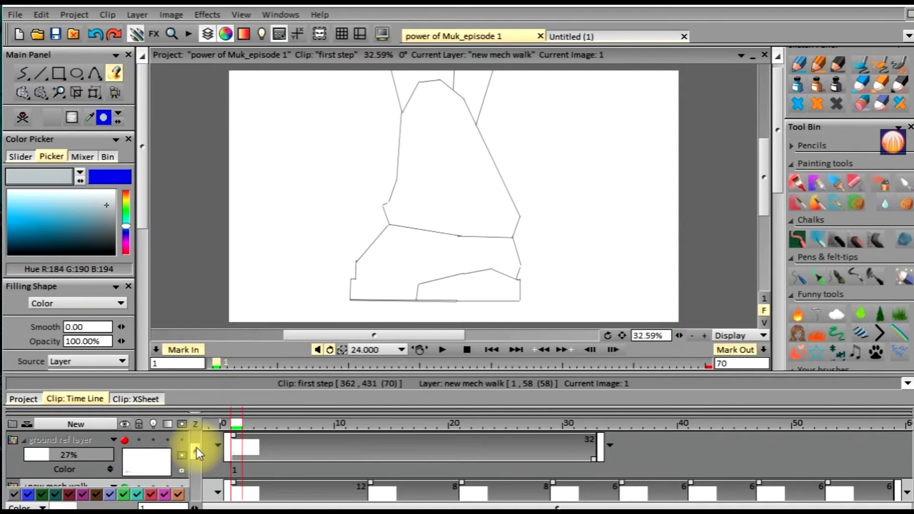
pyautogui.click(125, 439)
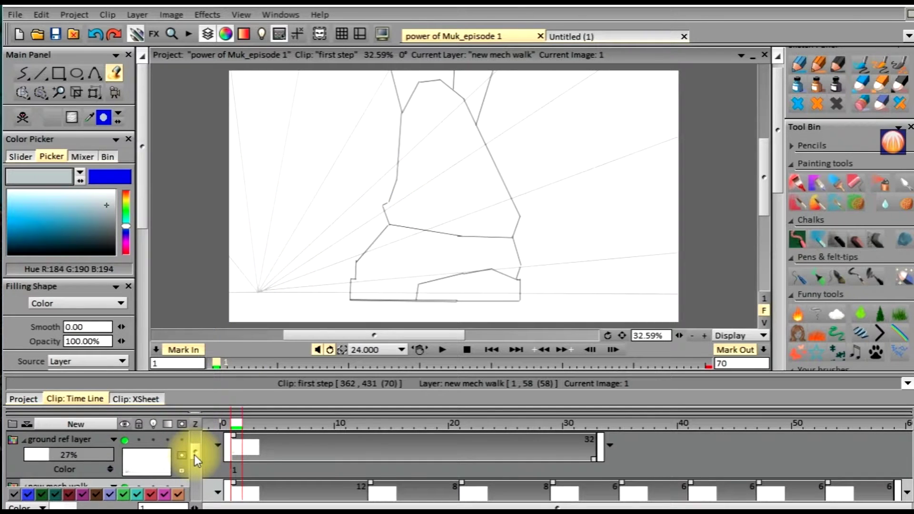
# - Play the animation with the guides, stop it, and return to frame 1
pyautogui.click(442, 349)
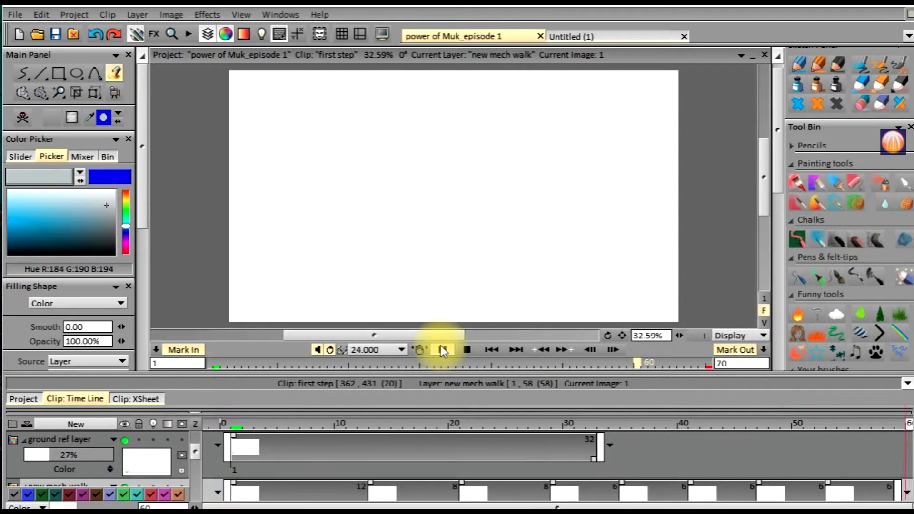
pyautogui.click(442, 349)
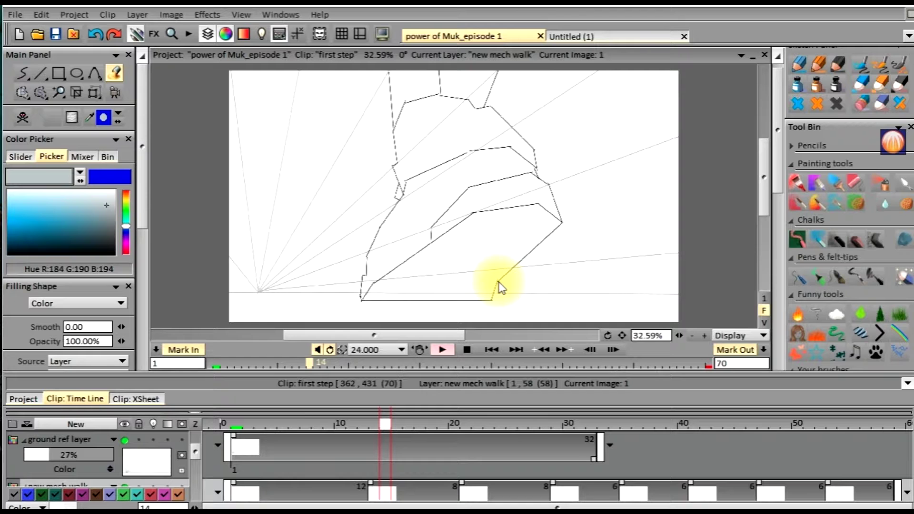
pyautogui.click(490, 350)
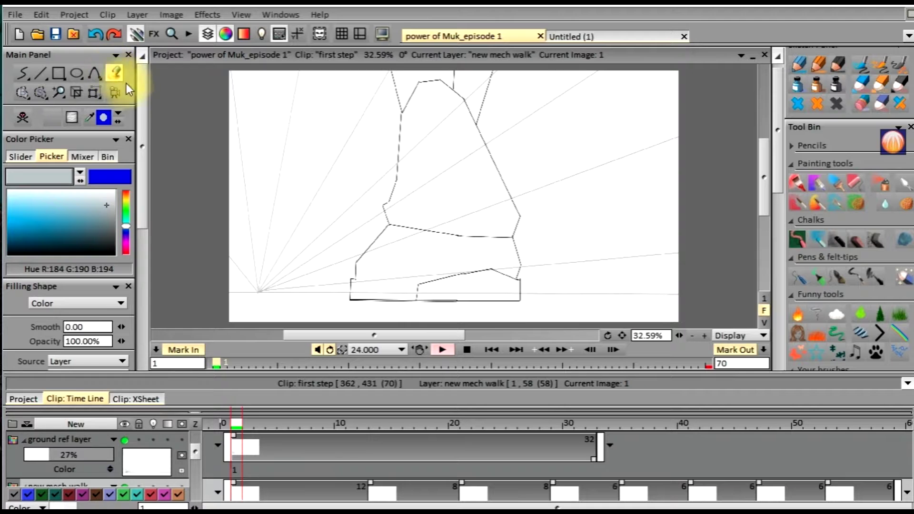
# - Check the outline for gaps, then fill the upper leg shape grey-blue (R184 G190 B194)
pyautogui.moveTo(143, 93); pyautogui.dragTo(146, 284)
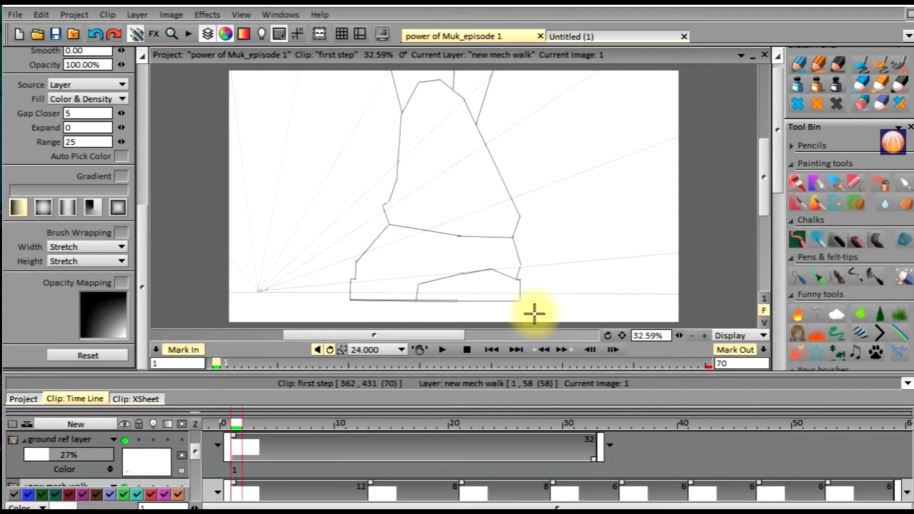
pyautogui.moveTo(679, 335); pyautogui.dragTo(571, 346)
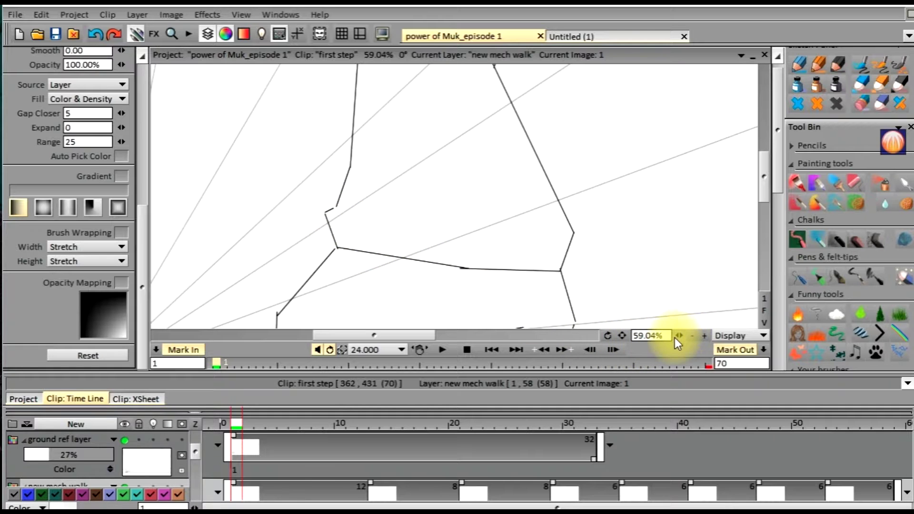
pyautogui.moveTo(677, 337); pyautogui.dragTo(612, 336)
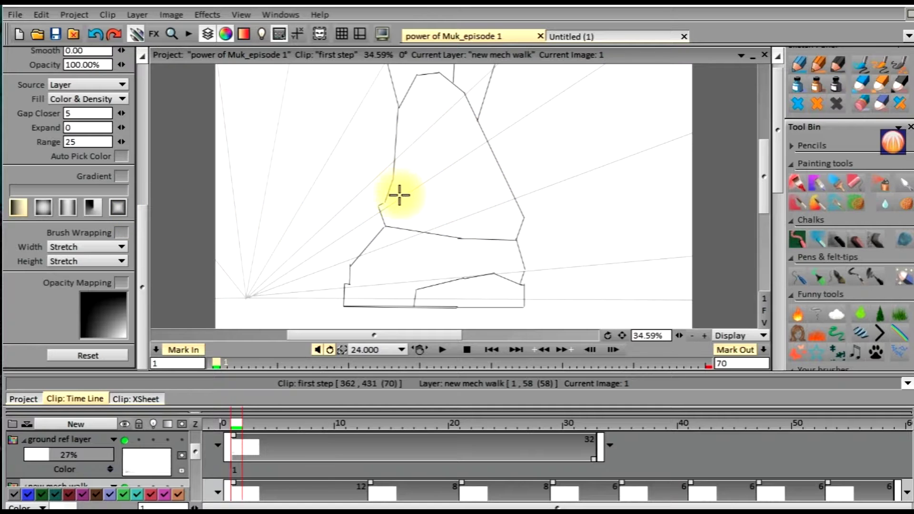
pyautogui.moveTo(382, 203); pyautogui.dragTo(387, 199)
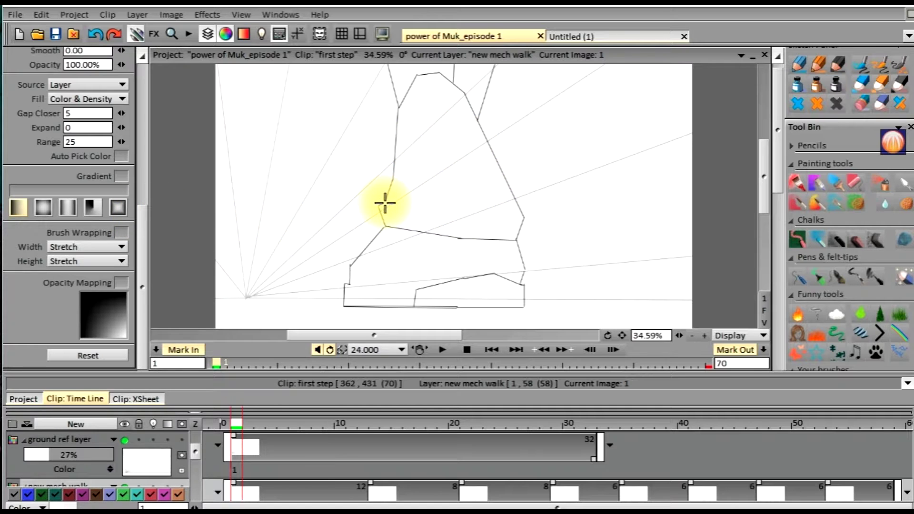
pyautogui.scroll(1, 145, 283)
pyautogui.moveTo(145, 284); pyautogui.dragTo(126, 79)
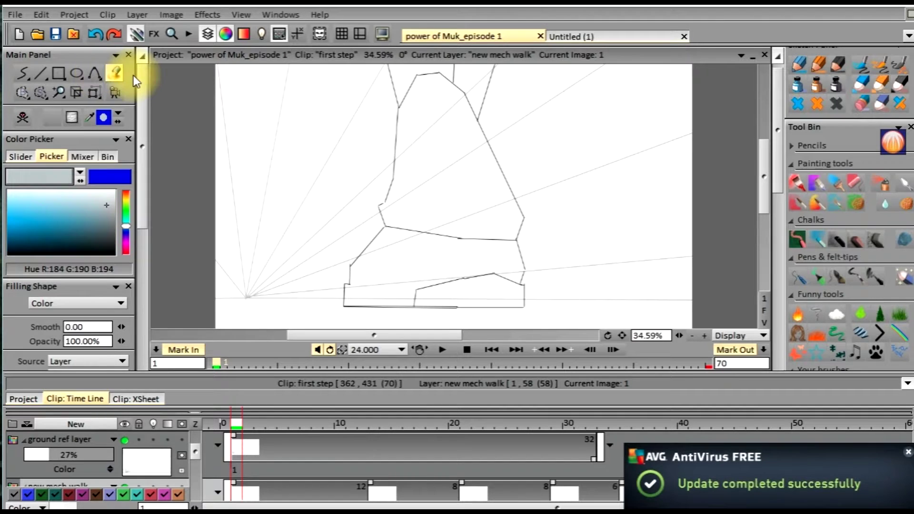
pyautogui.moveTo(138, 79); pyautogui.dragTo(138, 80)
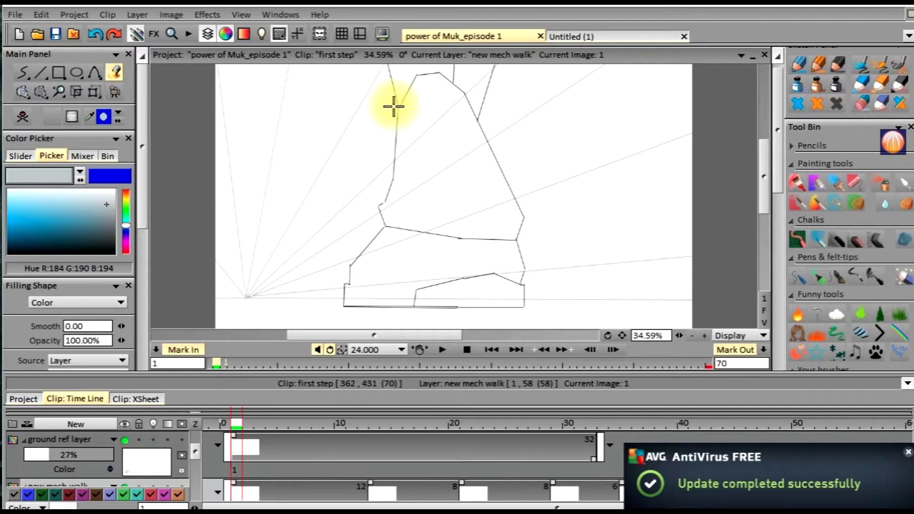
pyautogui.click(435, 117)
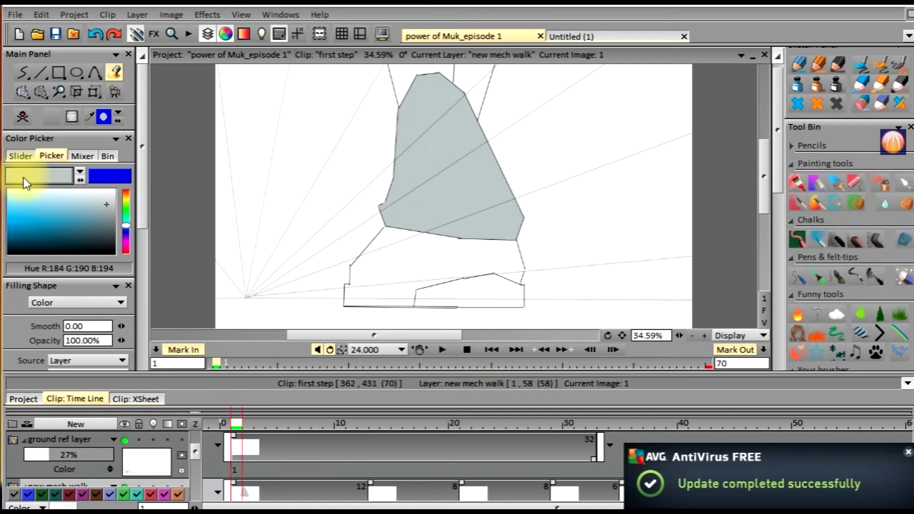
# - Browse the Color Picker's RGB/HSL, mixer and swatch views, returning to the hue gradient
pyautogui.click(18, 155)
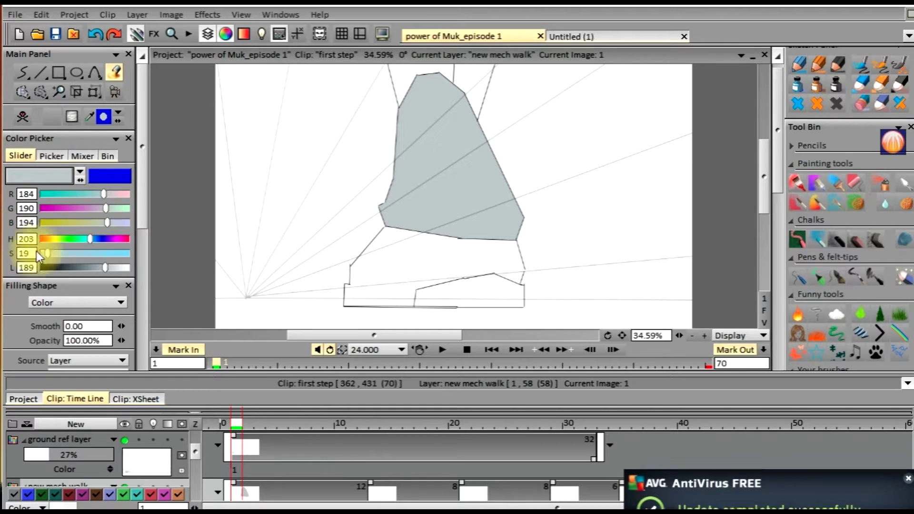
pyautogui.click(50, 152)
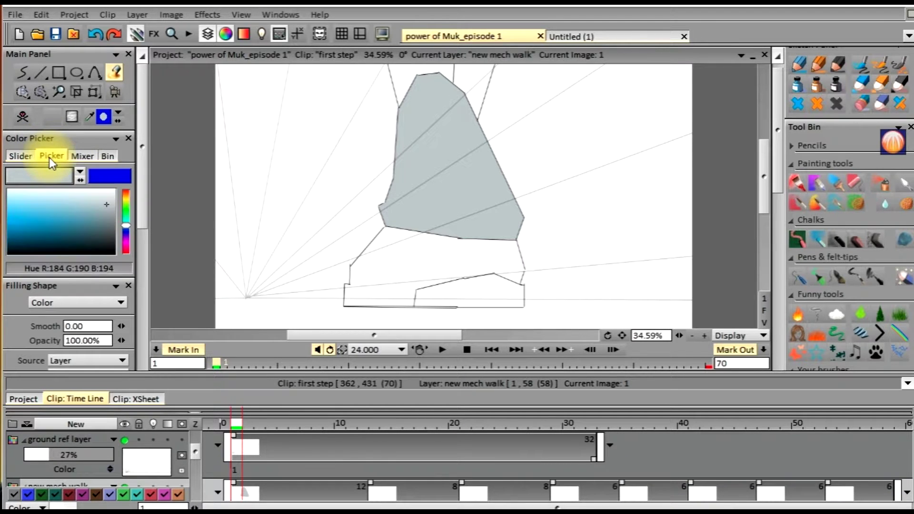
pyautogui.click(85, 156)
pyautogui.click(109, 156)
pyautogui.click(44, 157)
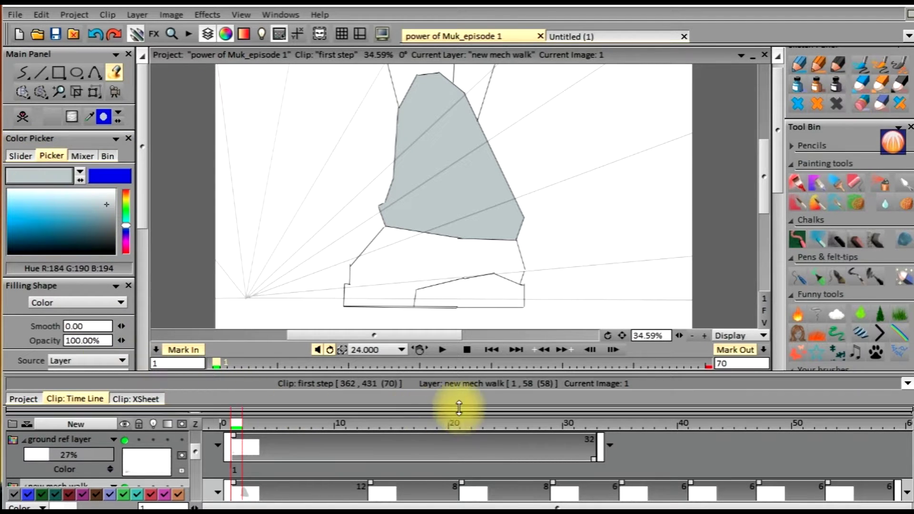
# - Fill the upper leg shape grey on frames 13, 21 and 29
pyautogui.click(378, 422)
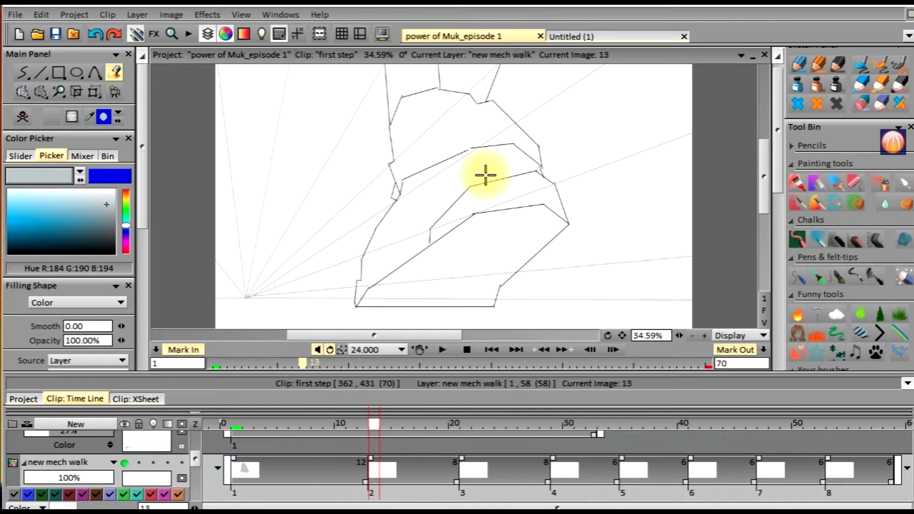
pyautogui.click(442, 143)
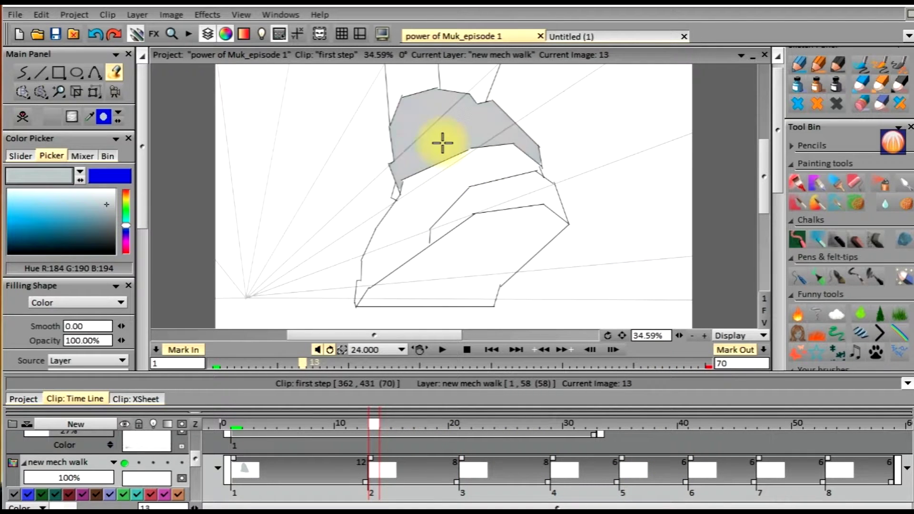
pyautogui.click(468, 422)
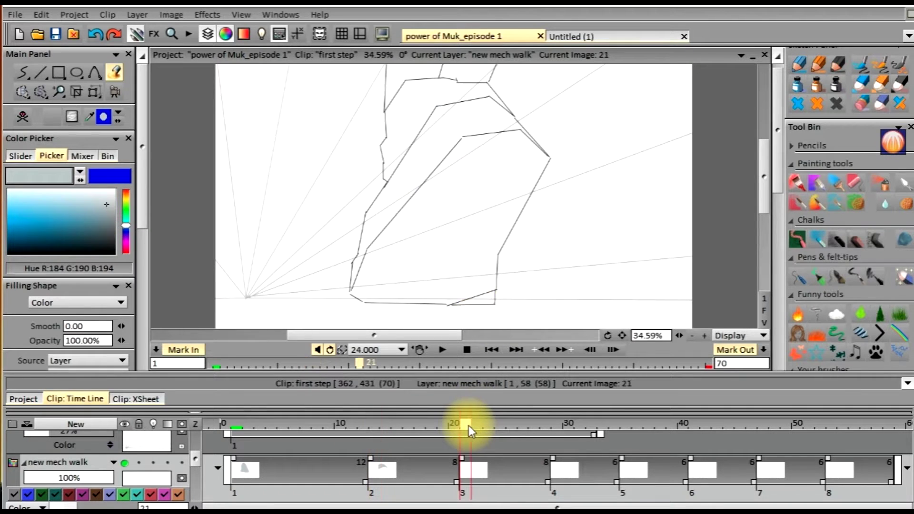
pyautogui.click(413, 122)
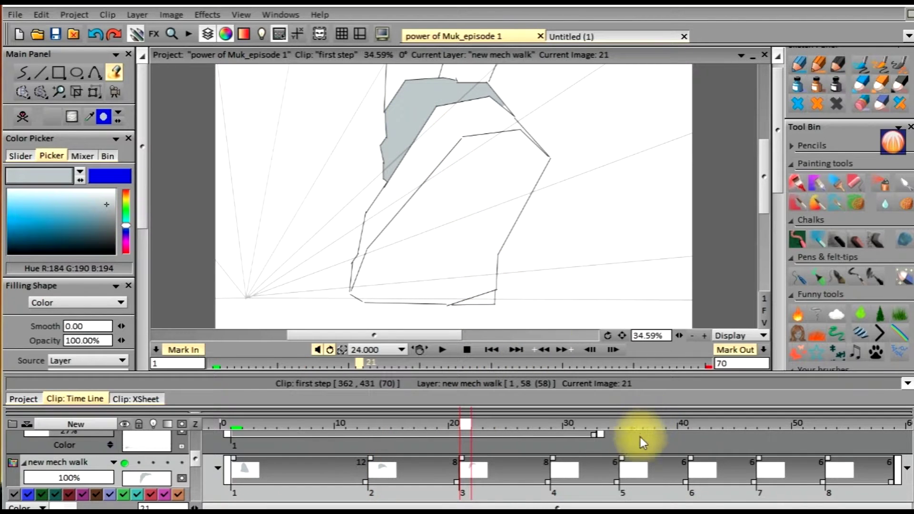
pyautogui.click(555, 424)
pyautogui.click(402, 142)
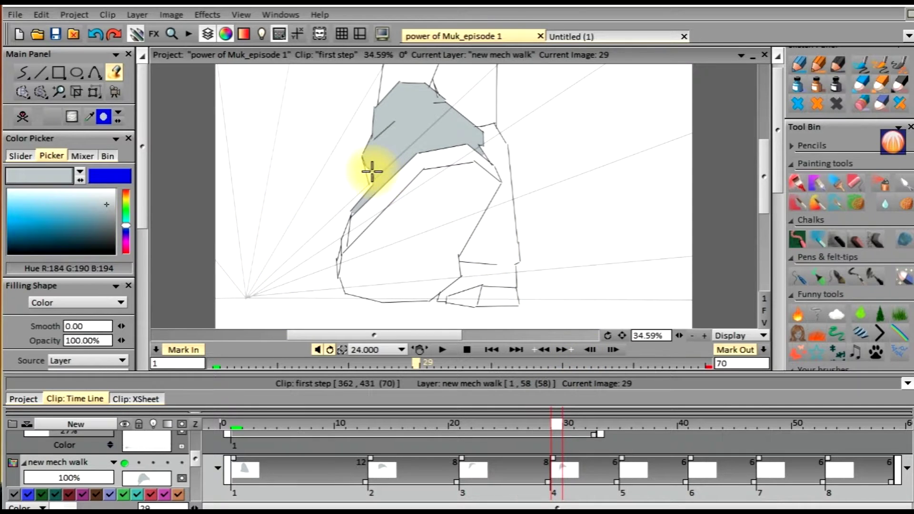
# - On image 41, fill the left leg's upper shell and ankle area grey
pyautogui.click(624, 428)
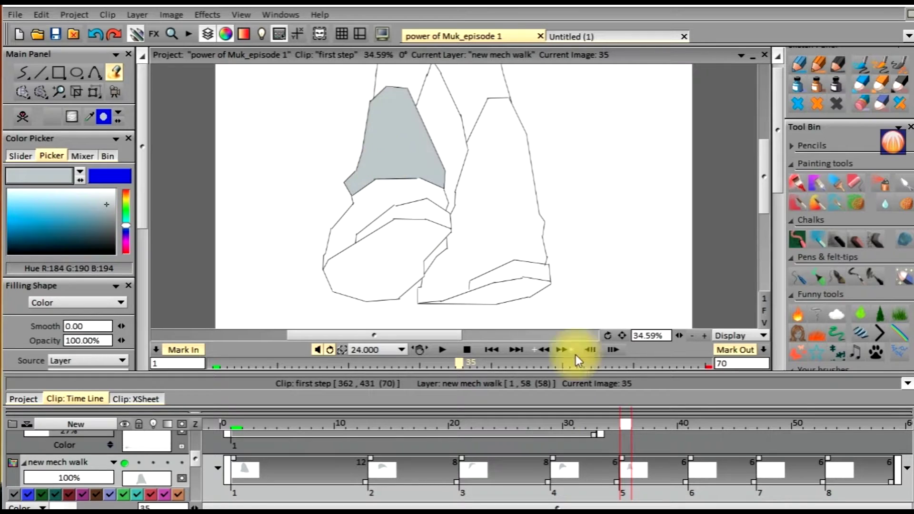
pyautogui.click(700, 425)
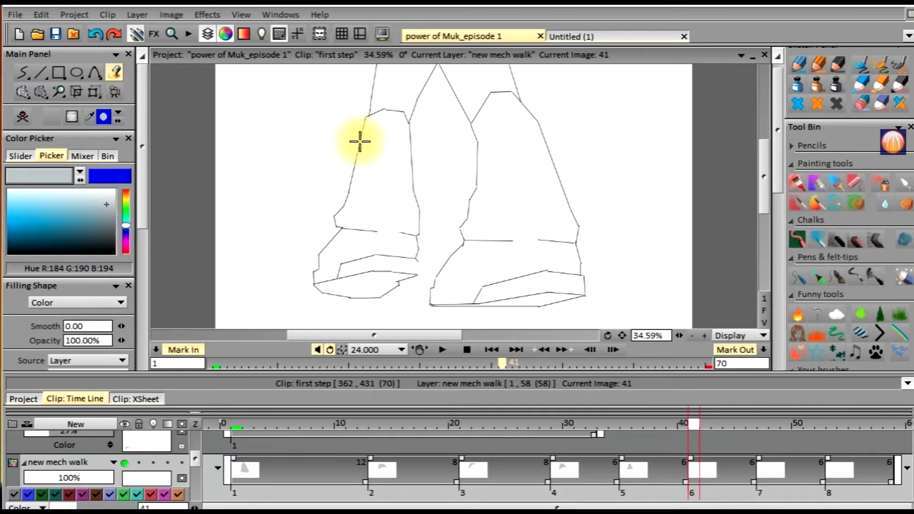
pyautogui.click(397, 180)
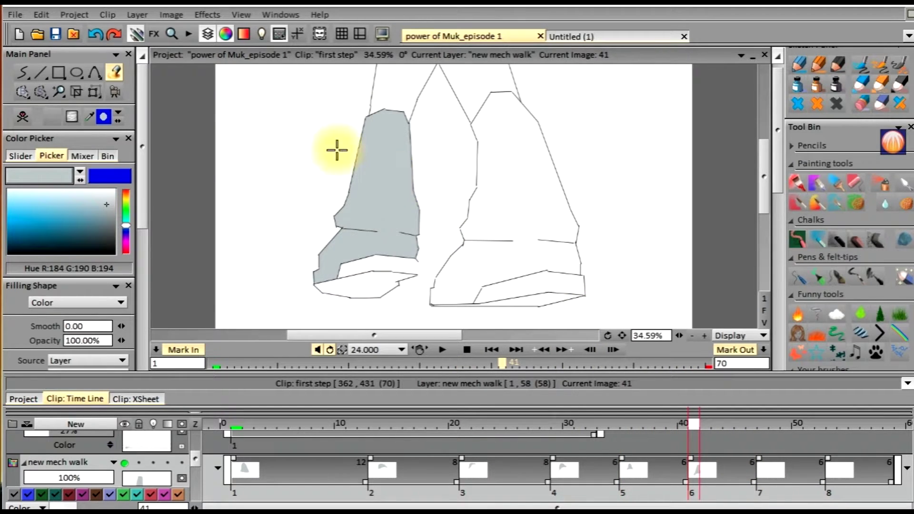
pyautogui.click(354, 257)
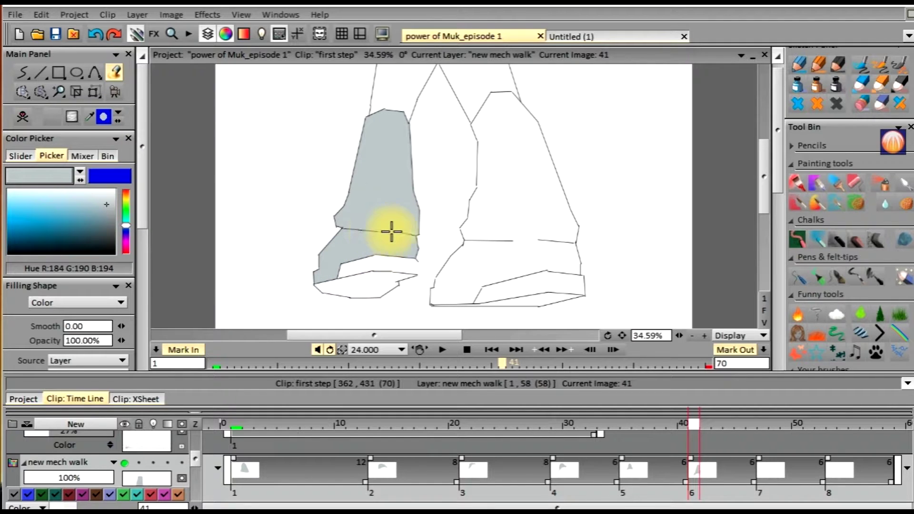
# - Undo the leaking grey fills and draw a straight line closing the leg's cuff gap
pyautogui.click(96, 34)
pyautogui.click(95, 34)
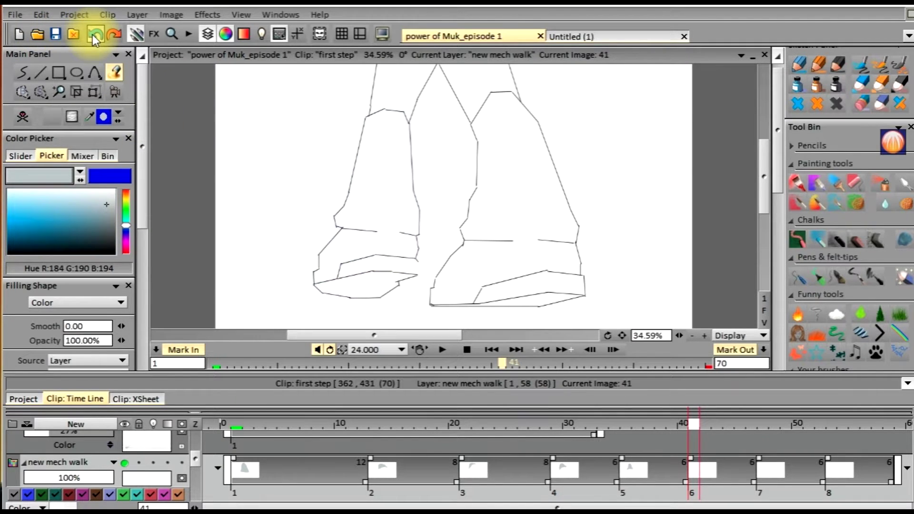
pyautogui.click(45, 70)
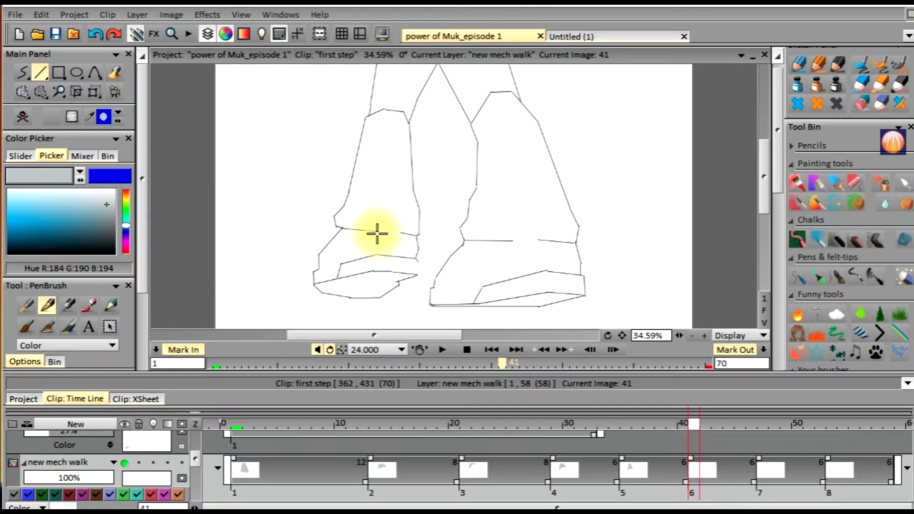
pyautogui.moveTo(375, 230); pyautogui.dragTo(417, 234)
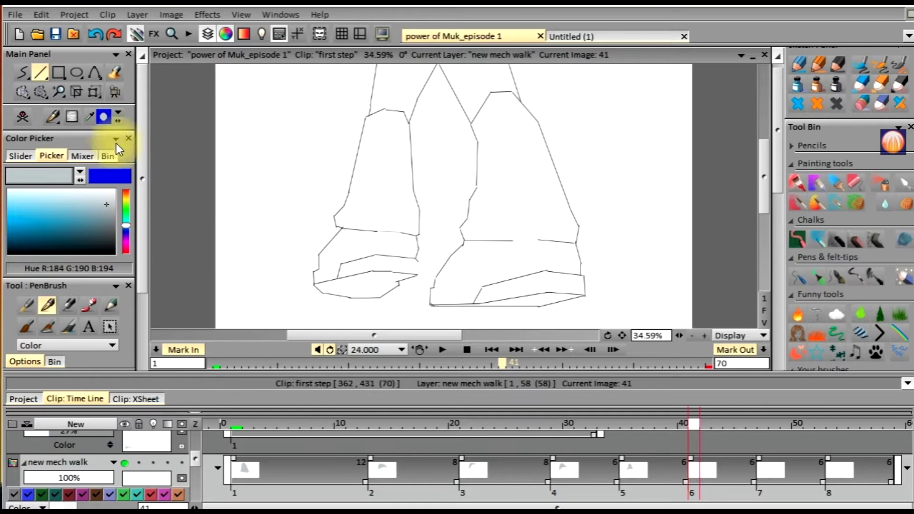
# - Fill the closed upper leg shell grey and zoom in to inspect the result
pyautogui.click(110, 70)
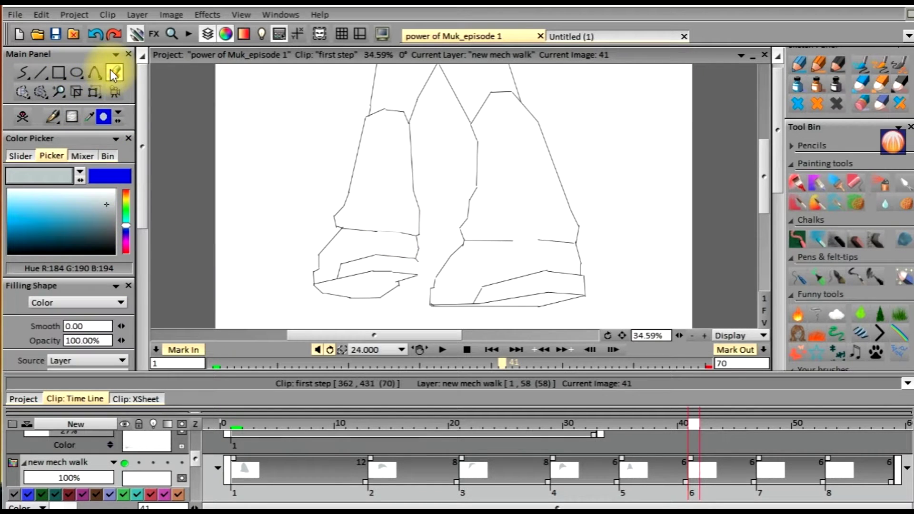
pyautogui.click(384, 173)
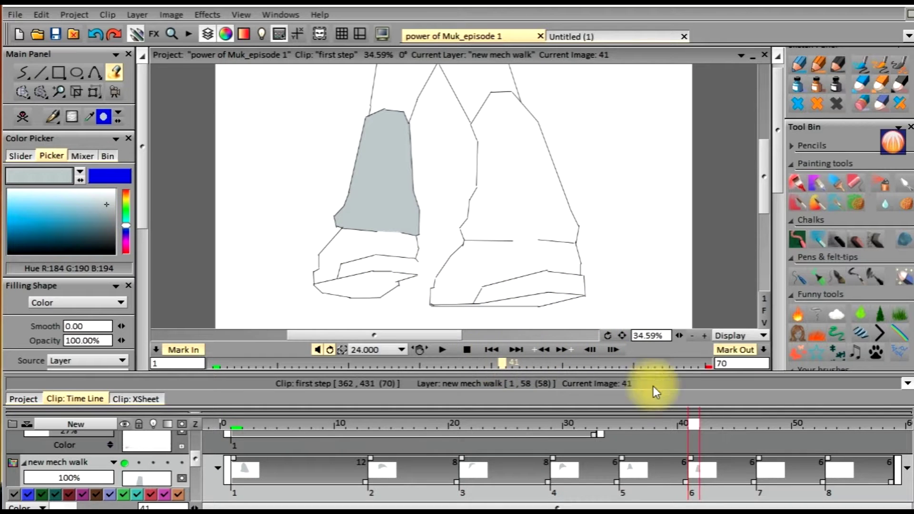
pyautogui.press('KP_Add')
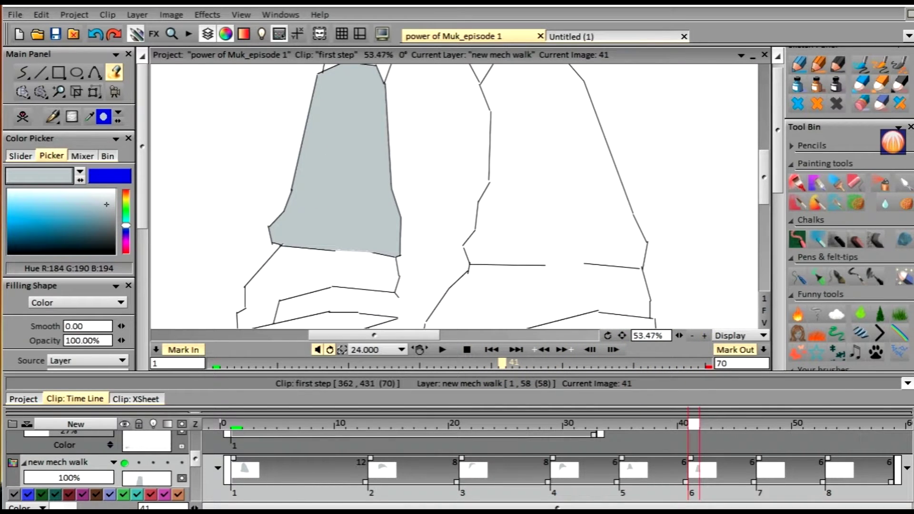
pyautogui.moveTo(678, 336); pyautogui.dragTo(675, 334)
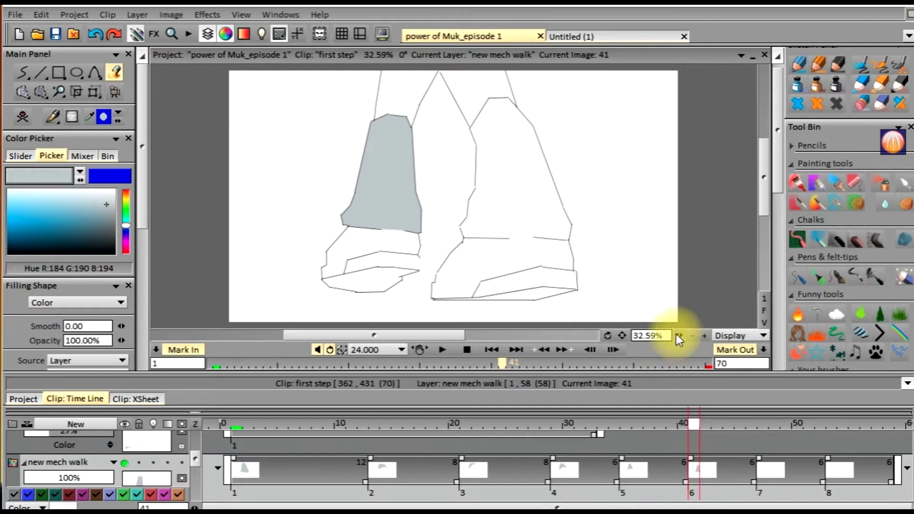
# - Fill the left leg's upper shell grey on image 47, then undo a leaking fill on image 53
pyautogui.click(759, 424)
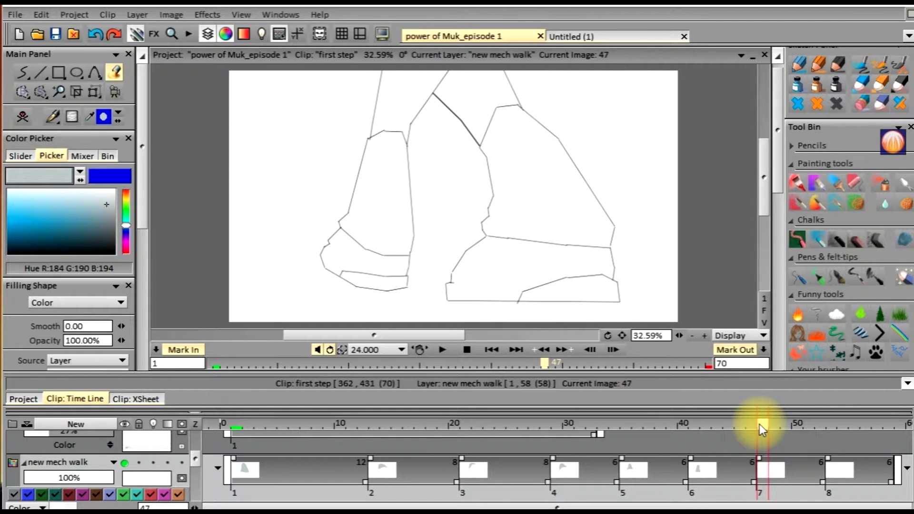
pyautogui.click(383, 185)
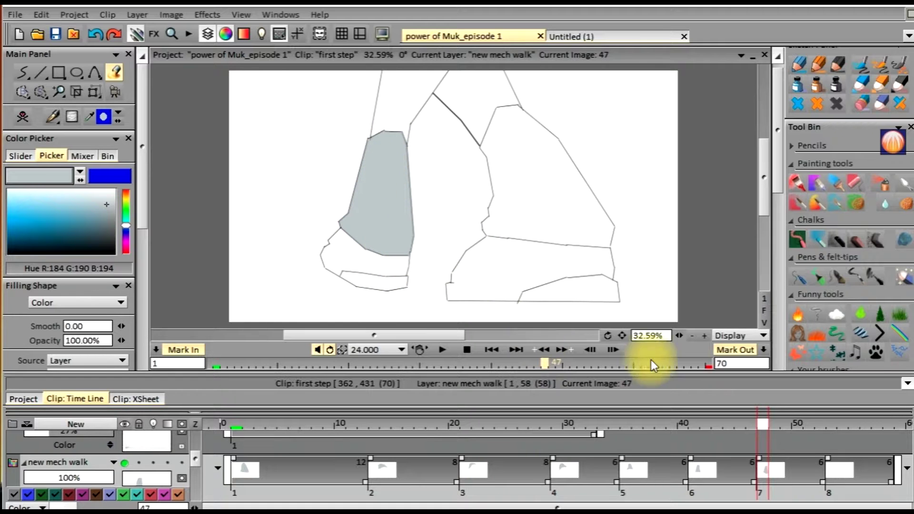
pyautogui.click(832, 425)
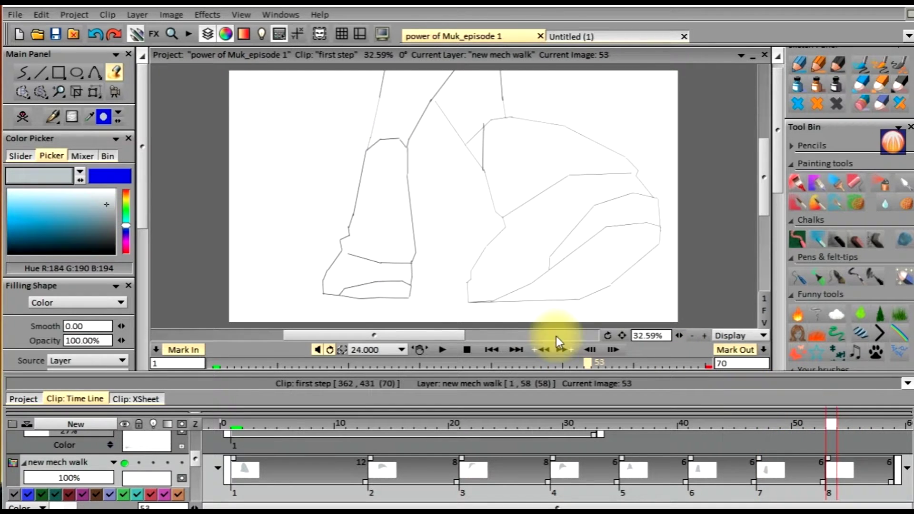
pyautogui.click(364, 242)
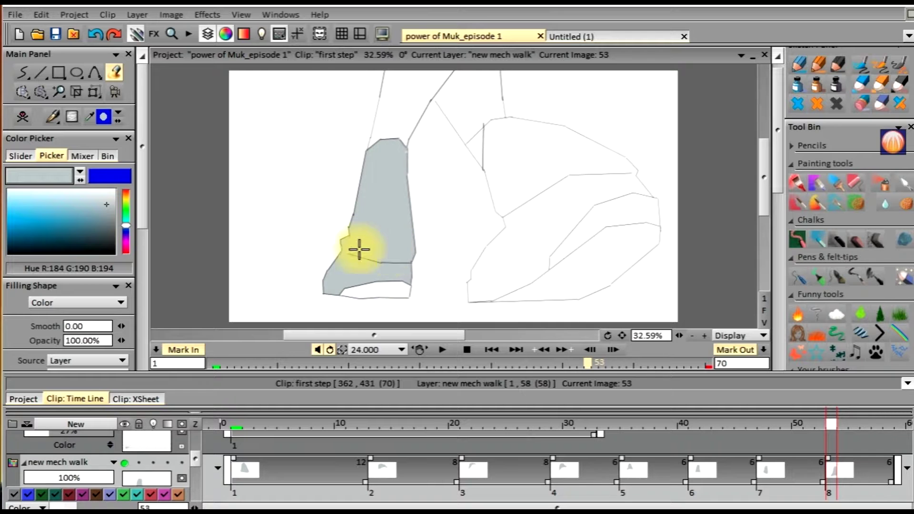
pyautogui.click(94, 34)
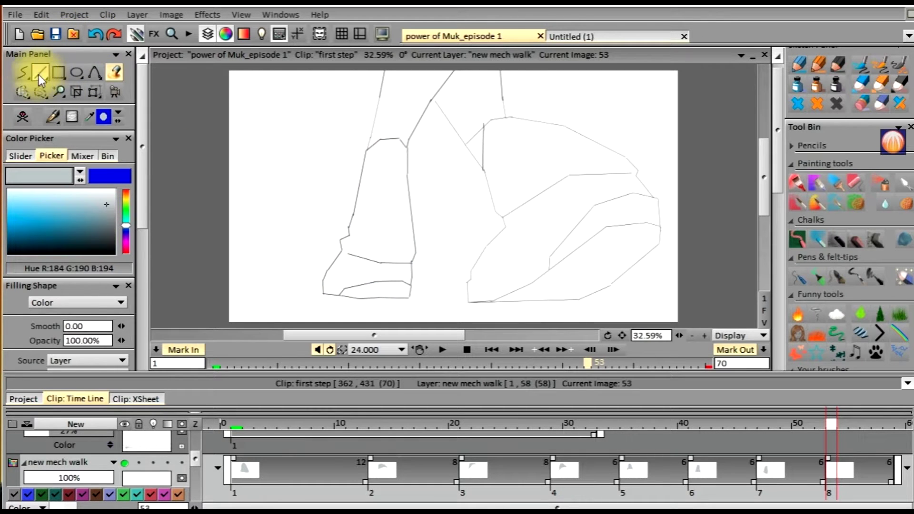
# - Close the outline gap on image 53, refill the upper shell grey, and scrub back through the walk
pyautogui.click(38, 75)
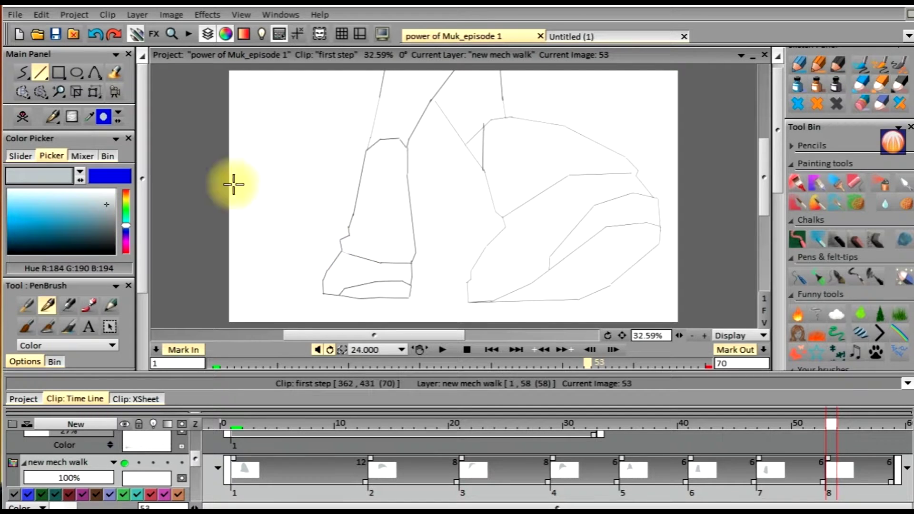
pyautogui.click(110, 79)
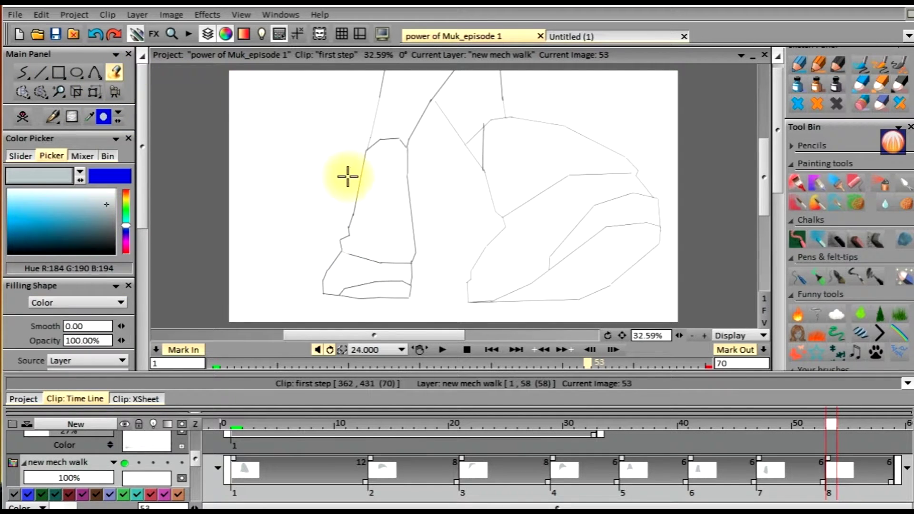
pyautogui.click(381, 190)
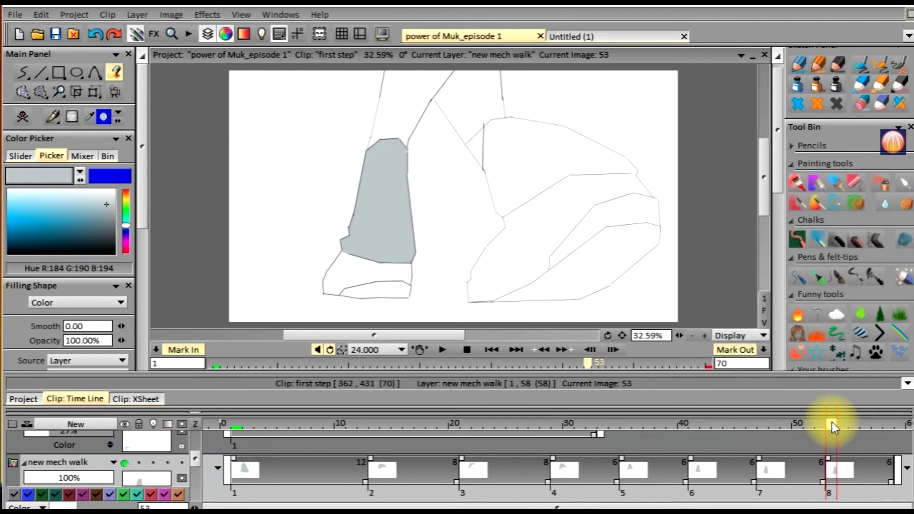
pyautogui.moveTo(831, 422)
pyautogui.mouseDown()
pyautogui.moveTo(889, 422)
pyautogui.moveTo(537, 387)
pyautogui.moveTo(191, 381)
pyautogui.moveTo(895, 395)
pyautogui.moveTo(204, 365)
pyautogui.moveTo(308, 374)
pyautogui.mouseUp()
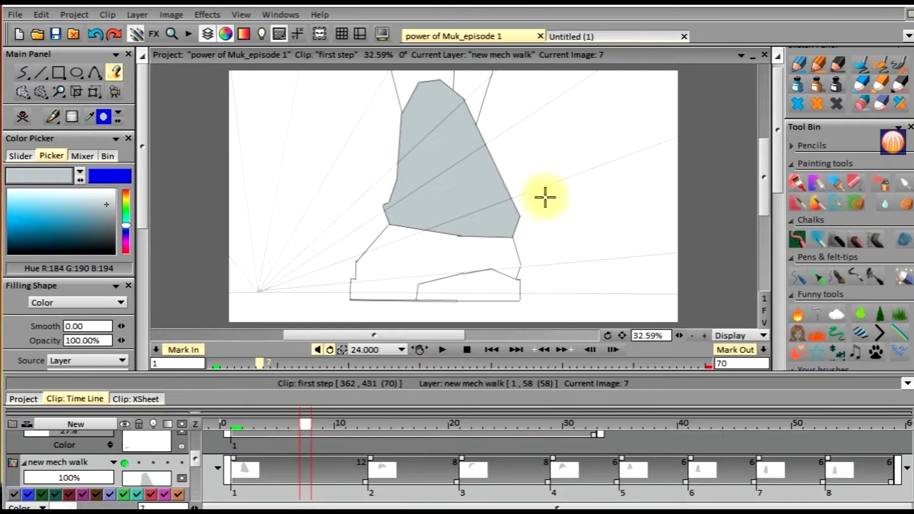
pyautogui.moveTo(306, 427)
pyautogui.mouseDown()
pyautogui.moveTo(838, 432)
pyautogui.moveTo(751, 442)
pyautogui.moveTo(251, 439)
pyautogui.mouseUp()
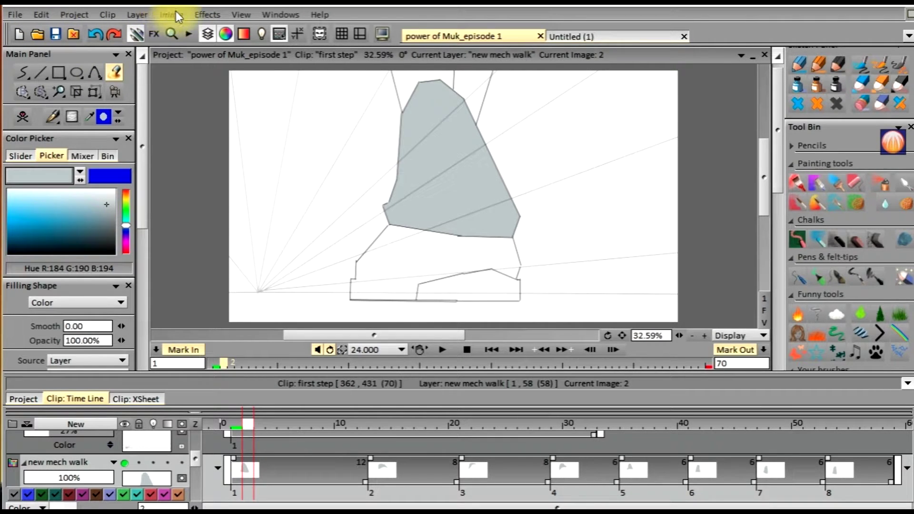
# - Look through the effects list, then dismiss it without applying anything
pyautogui.click(213, 15)
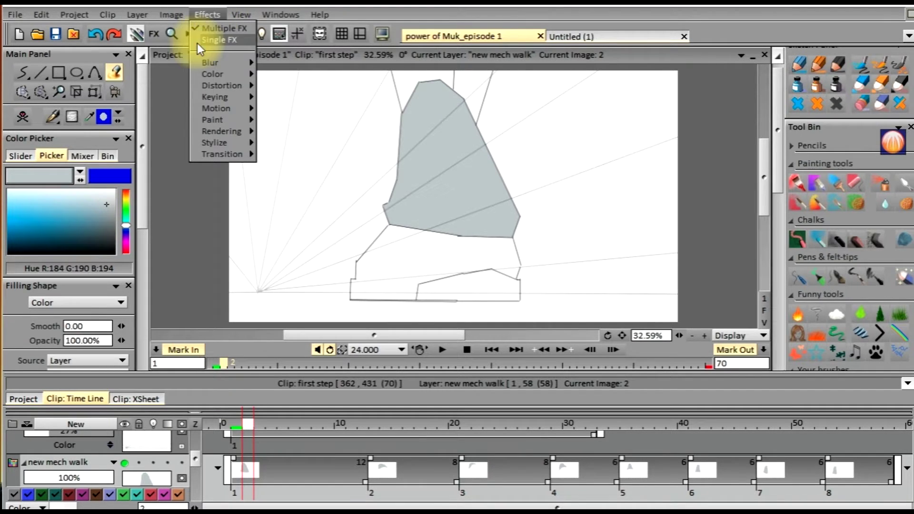
pyautogui.moveTo(208, 155)
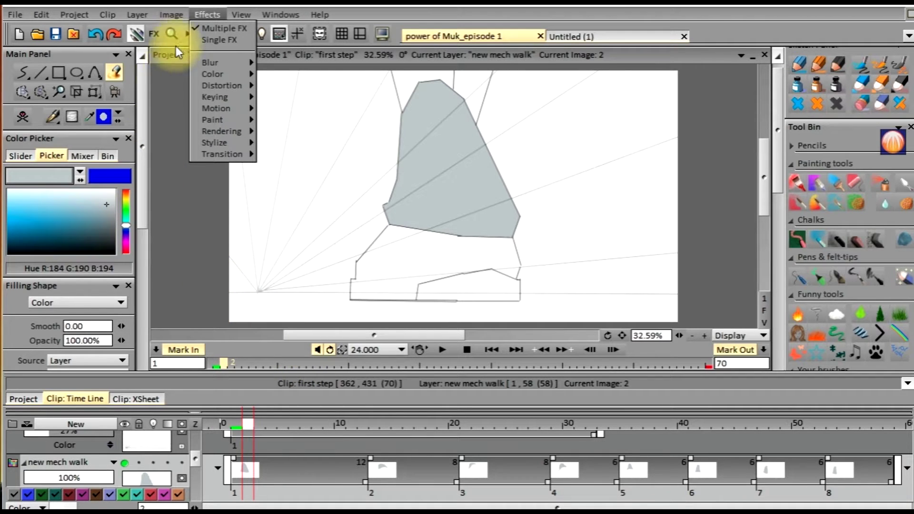
pyautogui.click(270, 395)
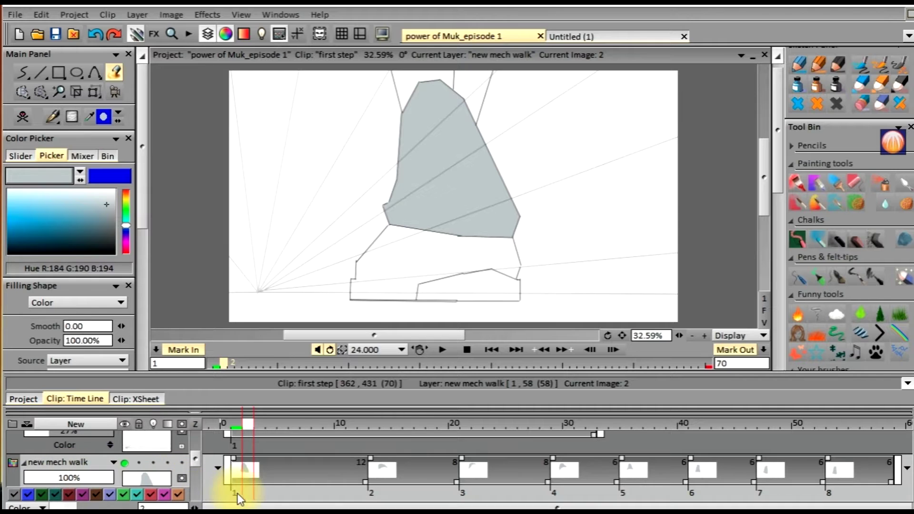
# - Return to image 1 and select all images of the new mech walk layer across the timeline
pyautogui.press('Right')
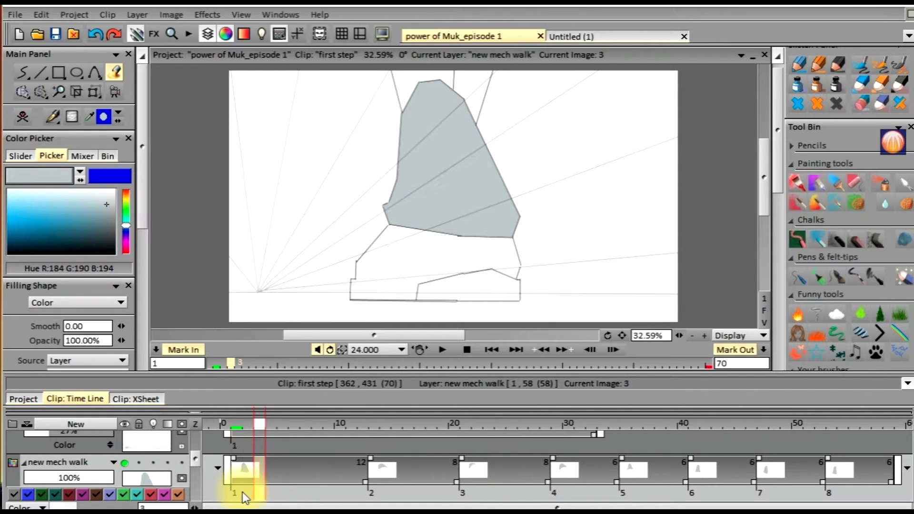
pyautogui.click(238, 491)
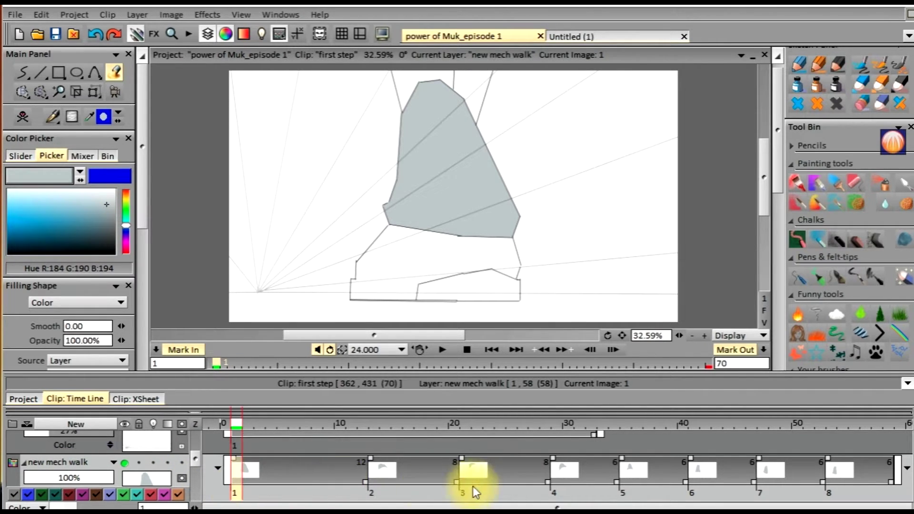
pyautogui.click(263, 493)
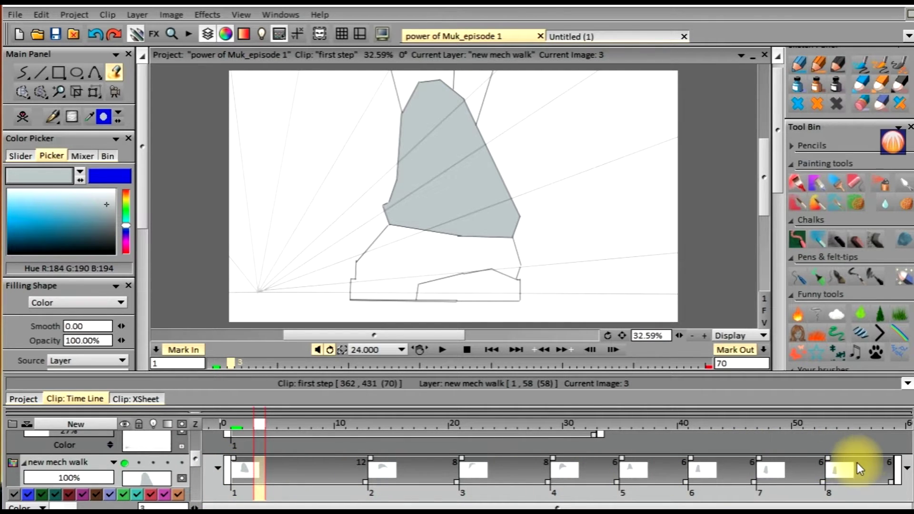
pyautogui.click(233, 488)
pyautogui.click(249, 497)
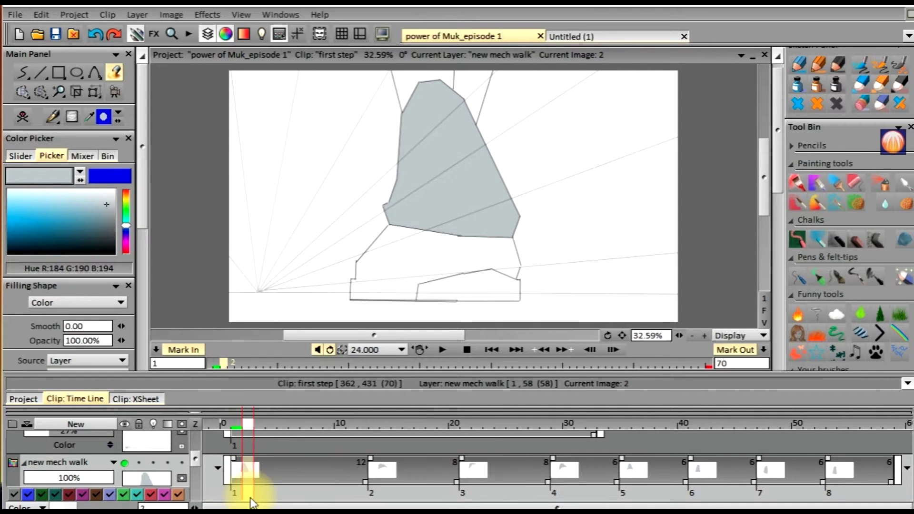
pyautogui.click(238, 494)
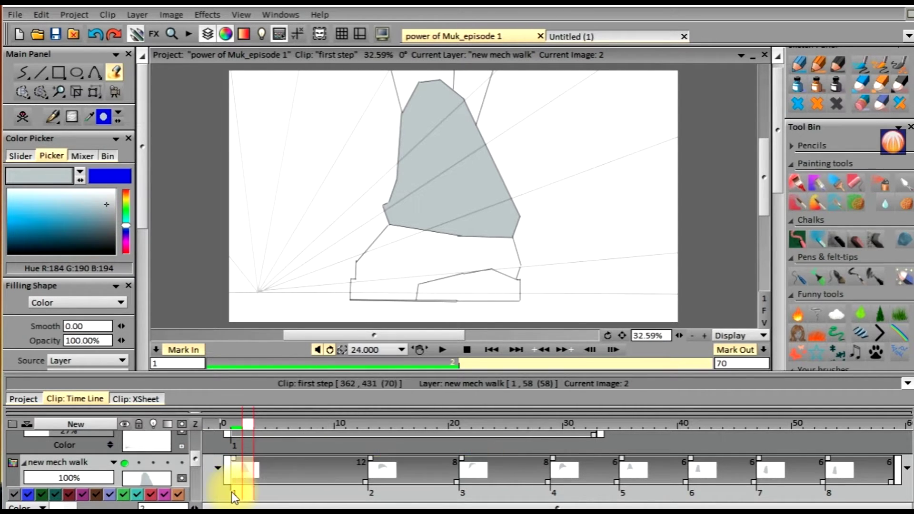
pyautogui.scroll(-1, 231, 492)
pyautogui.moveTo(235, 490)
pyautogui.mouseDown()
pyautogui.moveTo(258, 474)
pyautogui.moveTo(527, 469)
pyautogui.moveTo(891, 487)
pyautogui.mouseUp()
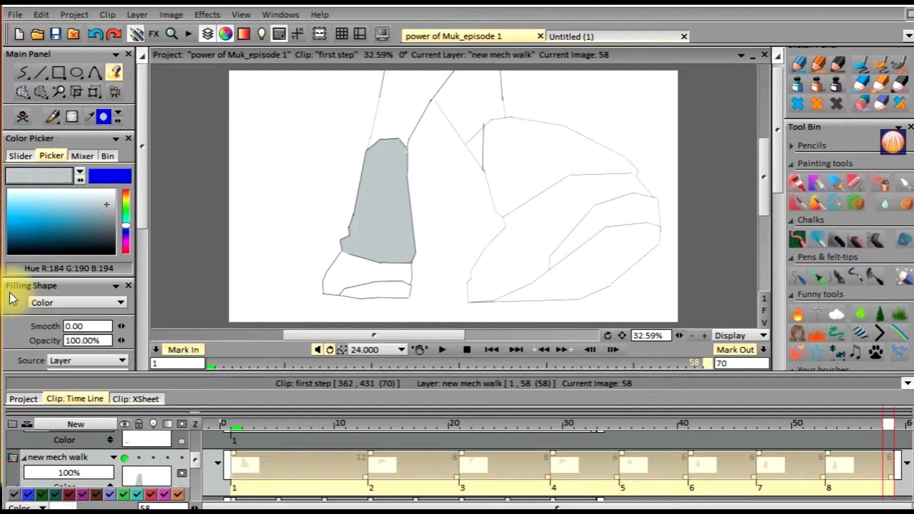
# - Open the FX Stack with Toon Shading, move it higher, and browse Add FX without adding anything
pyautogui.click(153, 35)
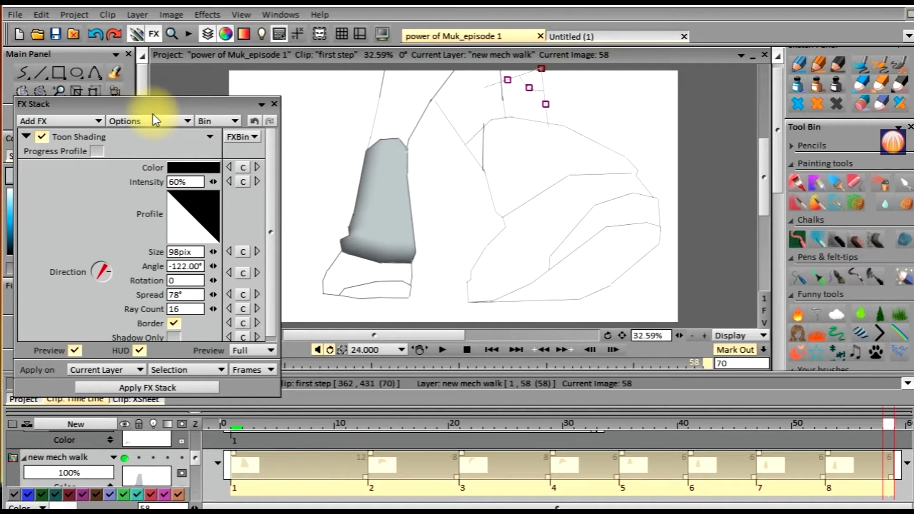
pyautogui.moveTo(150, 104); pyautogui.dragTo(153, 73)
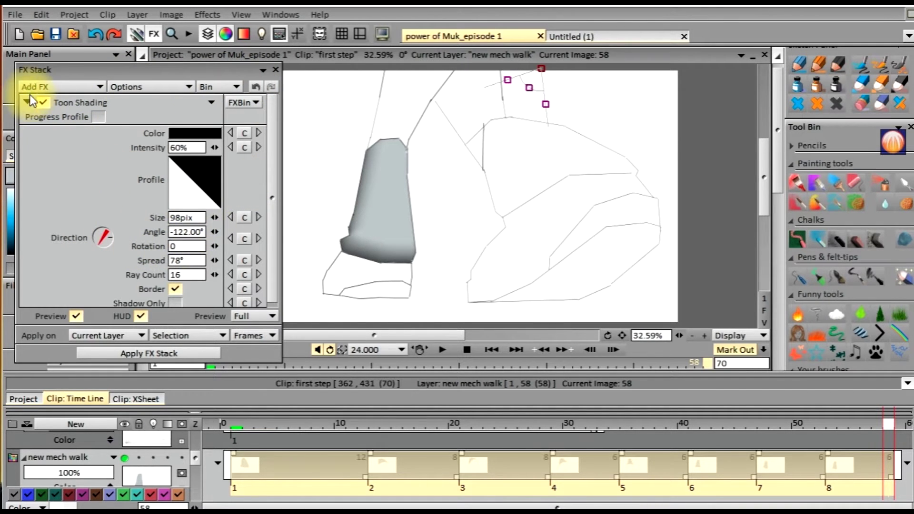
pyautogui.click(53, 86)
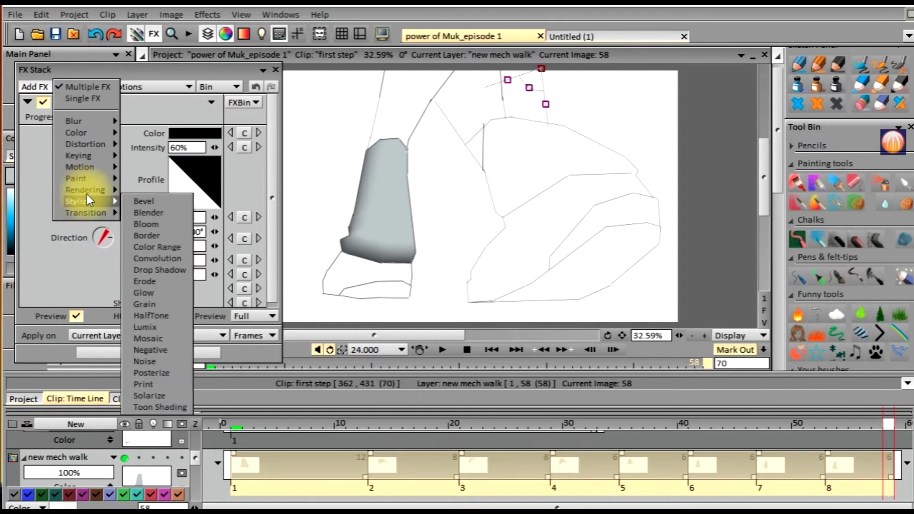
pyautogui.moveTo(91, 202)
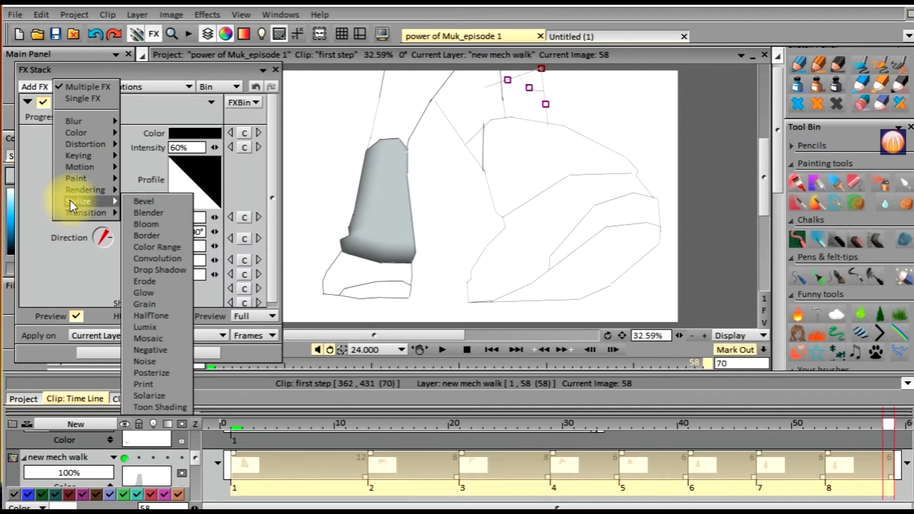
pyautogui.click(31, 190)
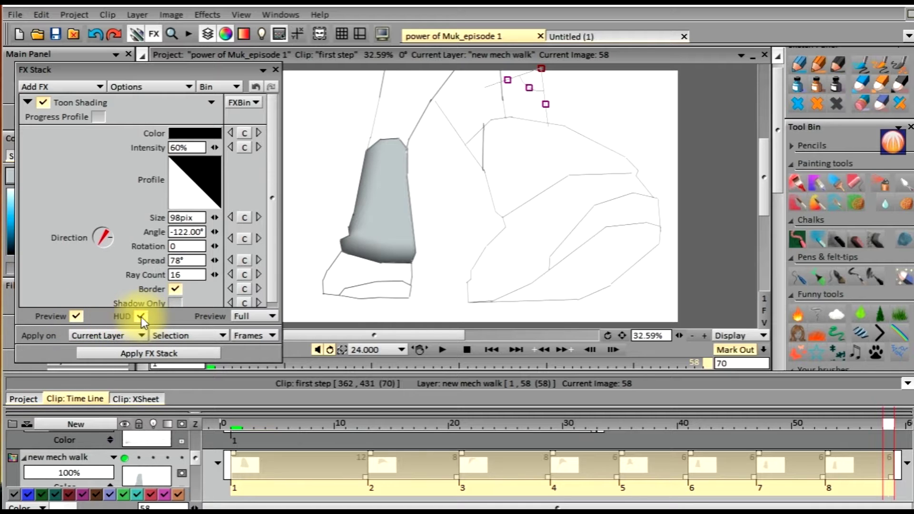
# - Keep the full Preview mode so Toon Shading previews gray shading on the leg shell
pyautogui.click(246, 318)
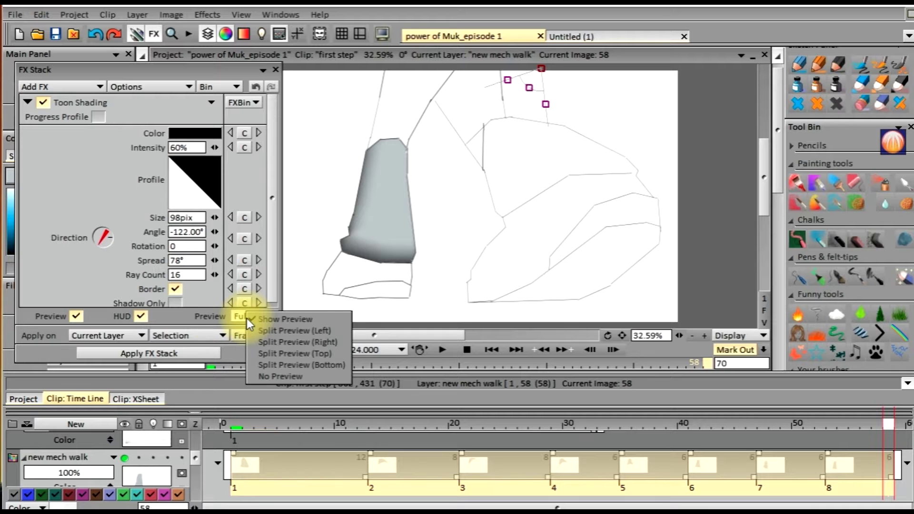
pyautogui.click(234, 318)
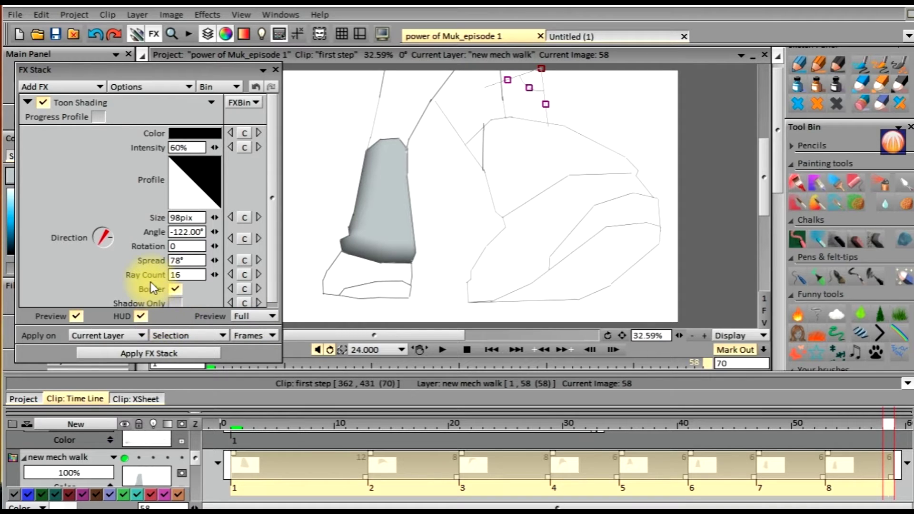
pyautogui.moveTo(270, 250); pyautogui.dragTo(267, 275)
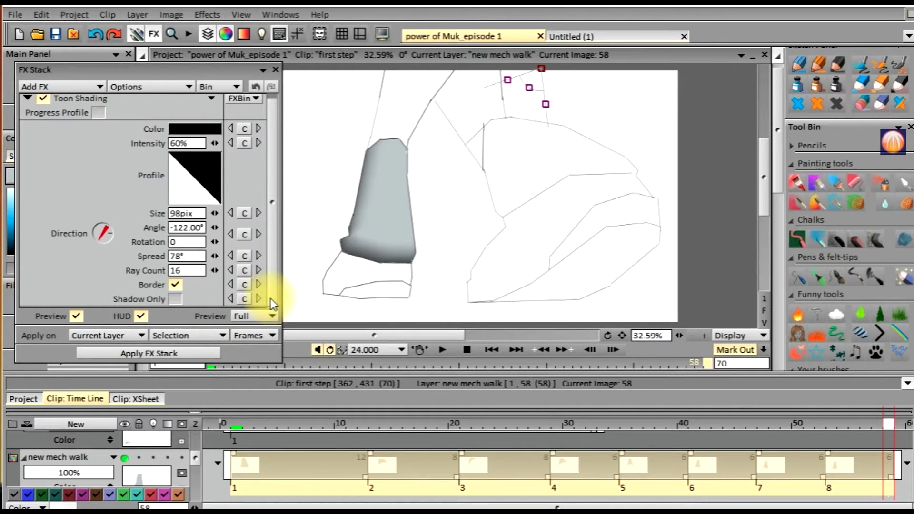
pyautogui.scroll(1, 270, 295)
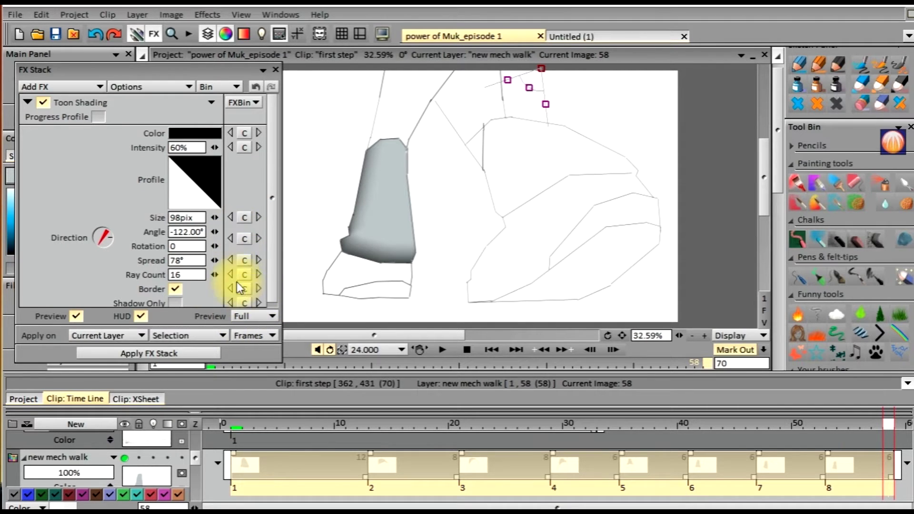
pyautogui.scroll(-1, 273, 259)
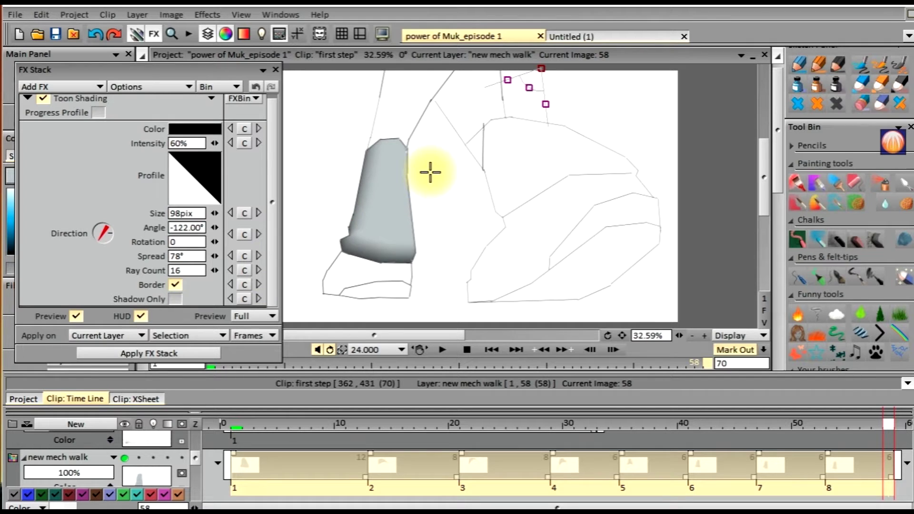
# - Shift the FX Stack left and drag the light widget's top control point down onto the canvas
pyautogui.moveTo(243, 69); pyautogui.dragTo(187, 61)
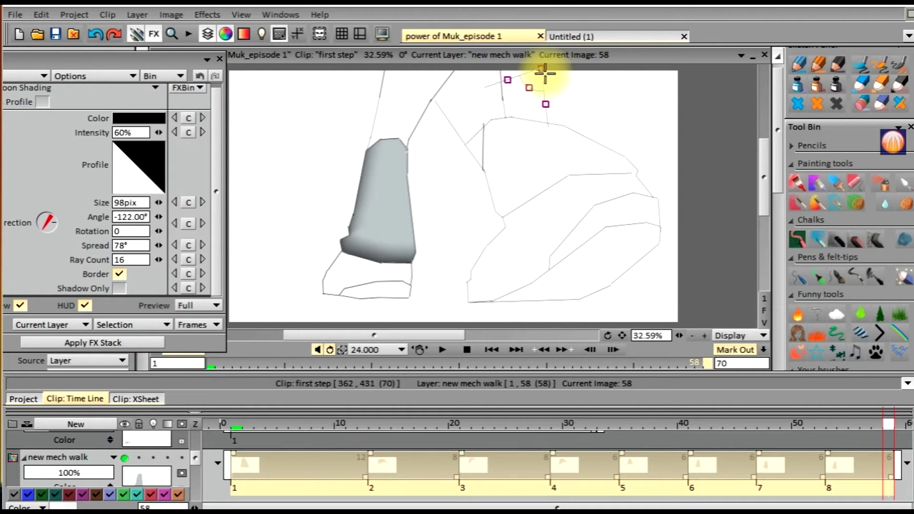
pyautogui.click(541, 69)
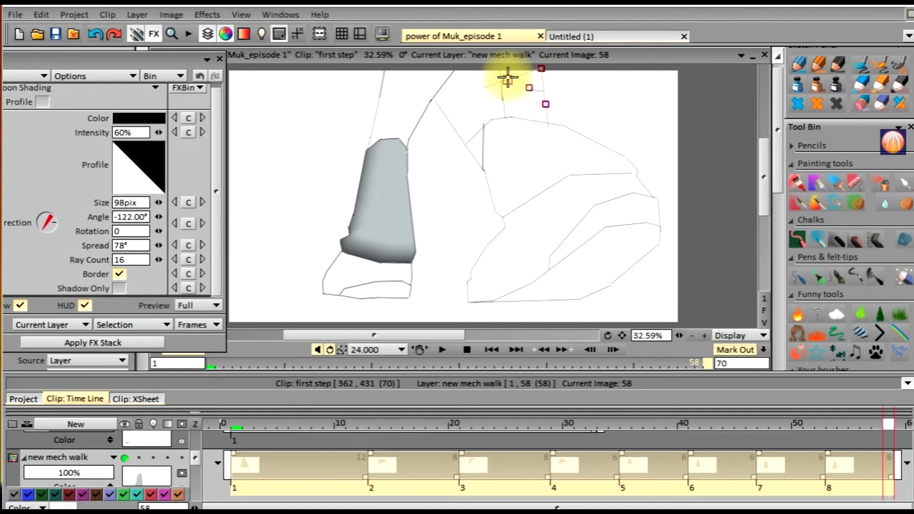
pyautogui.click(545, 102)
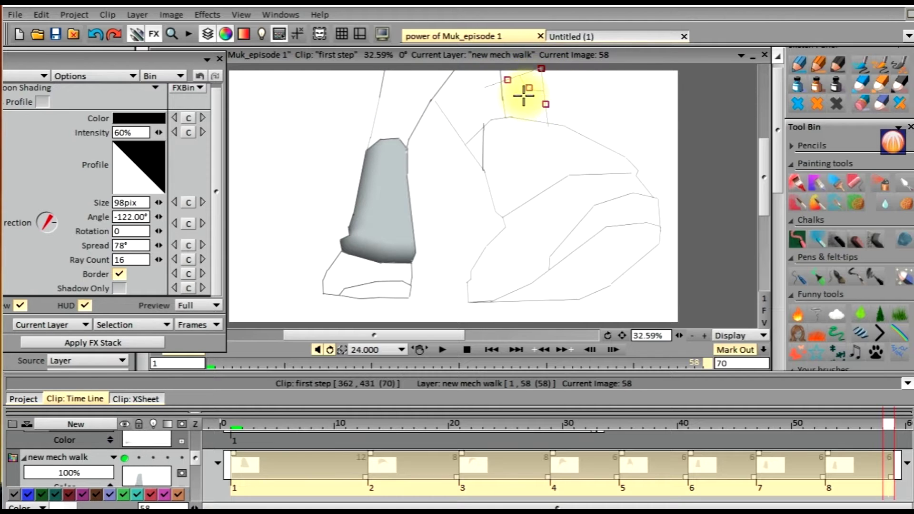
pyautogui.click(541, 68)
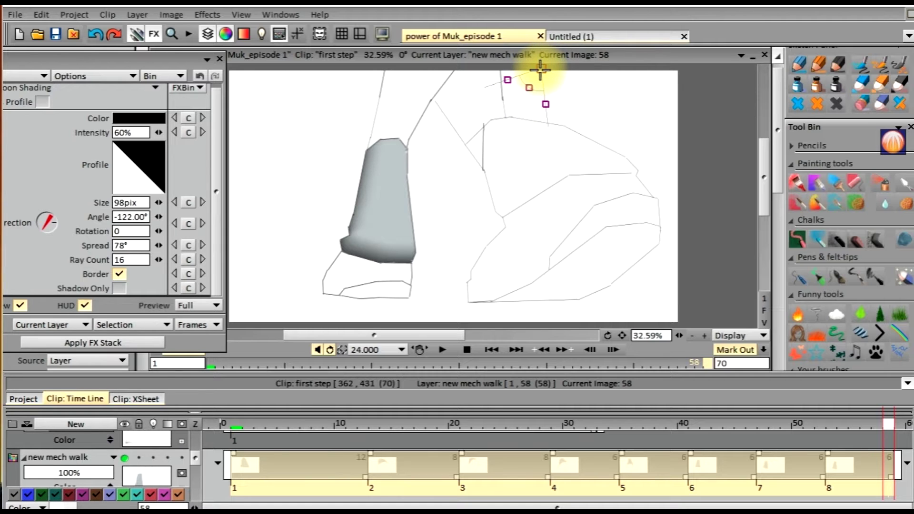
pyautogui.moveTo(541, 71); pyautogui.dragTo(473, 183)
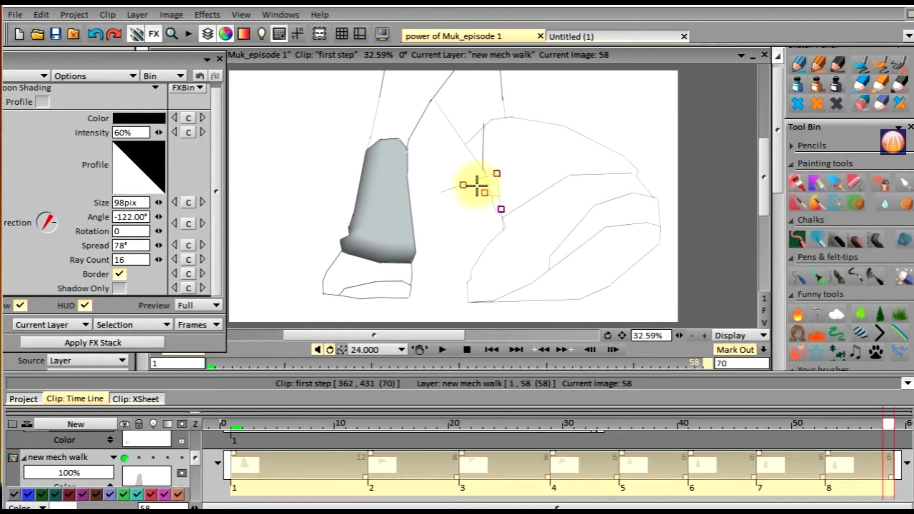
pyautogui.moveTo(485, 181)
pyautogui.mouseDown()
pyautogui.moveTo(545, 81)
pyautogui.moveTo(498, 149)
pyautogui.moveTo(501, 189)
pyautogui.mouseUp()
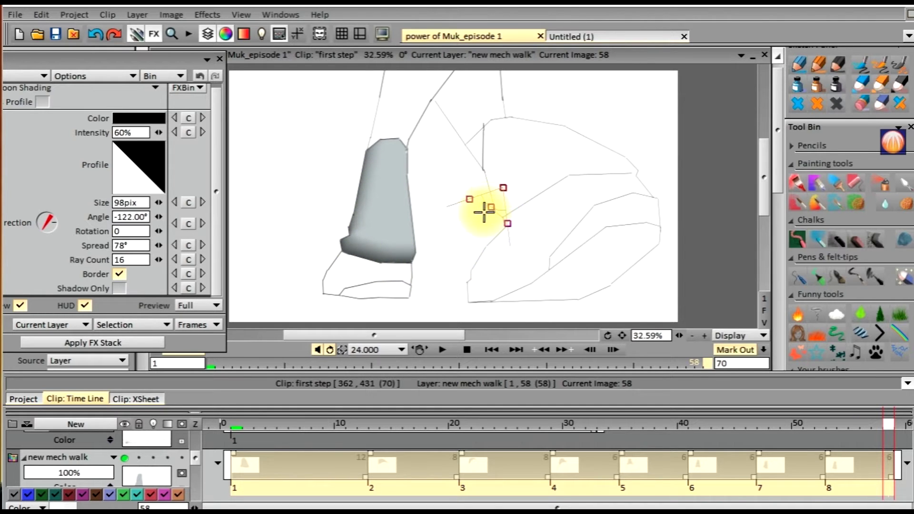
# - Swing and reposition the light widget until Toon Shading reads 150pix size and -141° angle
pyautogui.moveTo(491, 208)
pyautogui.mouseDown()
pyautogui.moveTo(481, 189)
pyautogui.moveTo(492, 202)
pyautogui.moveTo(513, 196)
pyautogui.moveTo(488, 191)
pyautogui.mouseUp()
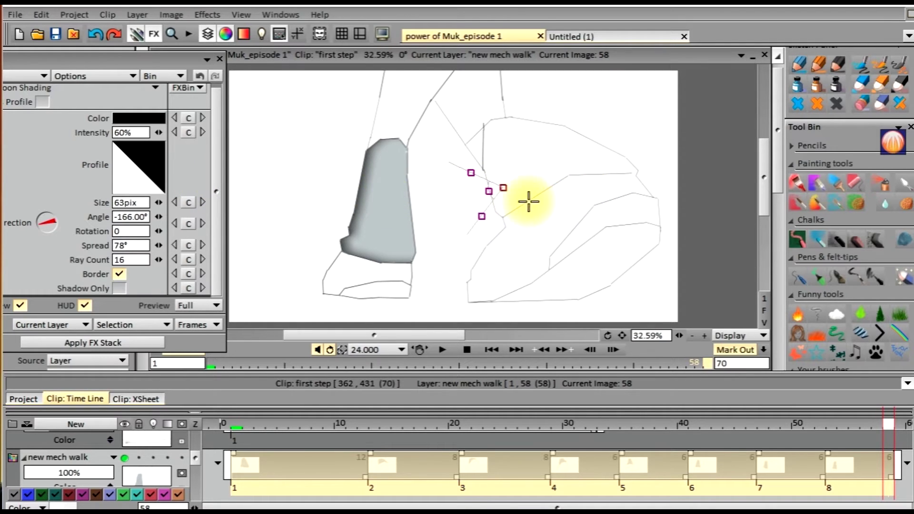
pyautogui.moveTo(490, 192); pyautogui.dragTo(514, 192)
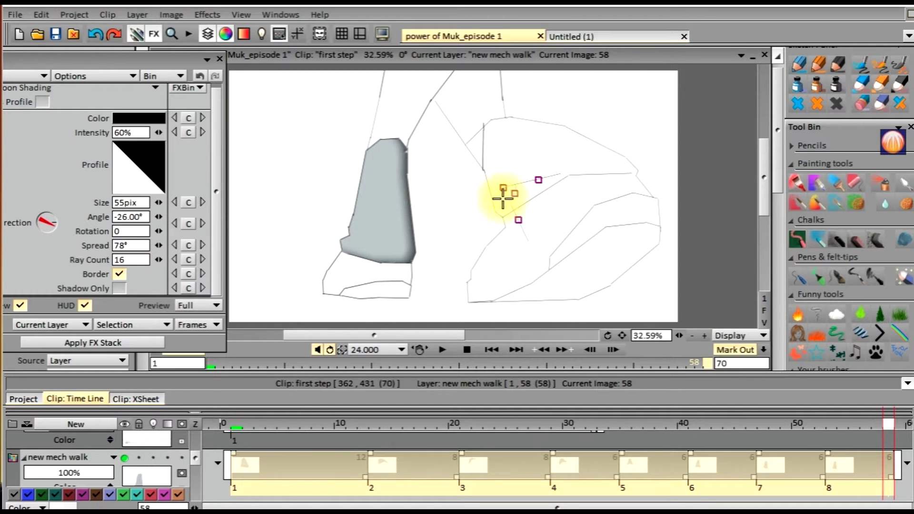
pyautogui.moveTo(506, 188)
pyautogui.mouseDown()
pyautogui.moveTo(363, 157)
pyautogui.moveTo(237, 94)
pyautogui.moveTo(333, 179)
pyautogui.moveTo(399, 206)
pyautogui.moveTo(290, 123)
pyautogui.mouseUp()
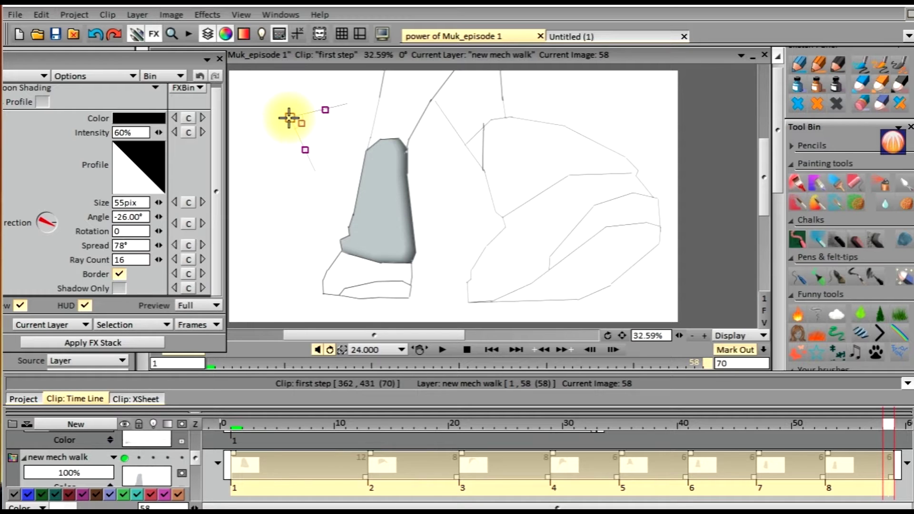
pyautogui.moveTo(291, 116); pyautogui.dragTo(476, 197)
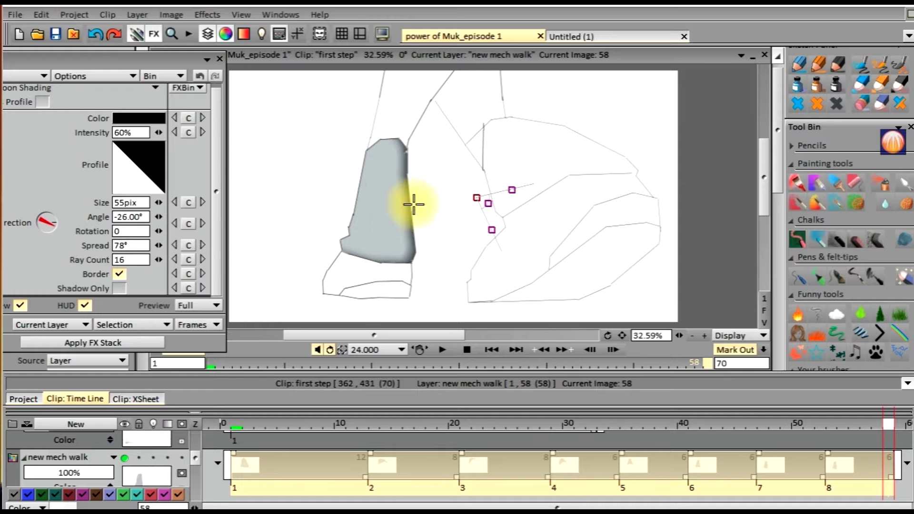
pyautogui.moveTo(476, 197)
pyautogui.mouseDown()
pyautogui.moveTo(343, 131)
pyautogui.moveTo(573, 102)
pyautogui.moveTo(573, 81)
pyautogui.moveTo(559, 78)
pyautogui.moveTo(569, 86)
pyautogui.moveTo(534, 94)
pyautogui.moveTo(521, 111)
pyautogui.mouseUp()
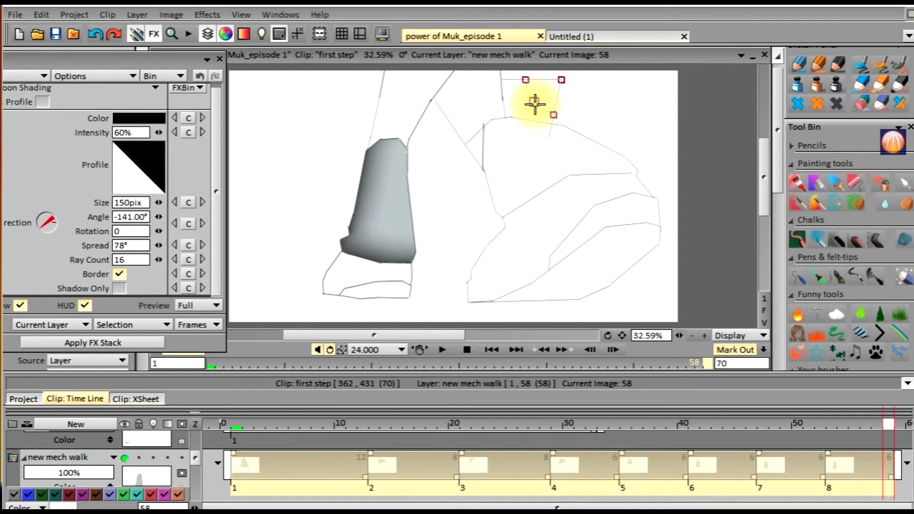
# - Drag the light handles to shrink the size to 98pix and set Spread to 120°
pyautogui.moveTo(534, 104)
pyautogui.mouseDown()
pyautogui.moveTo(559, 84)
pyautogui.moveTo(520, 101)
pyautogui.moveTo(543, 93)
pyautogui.mouseUp()
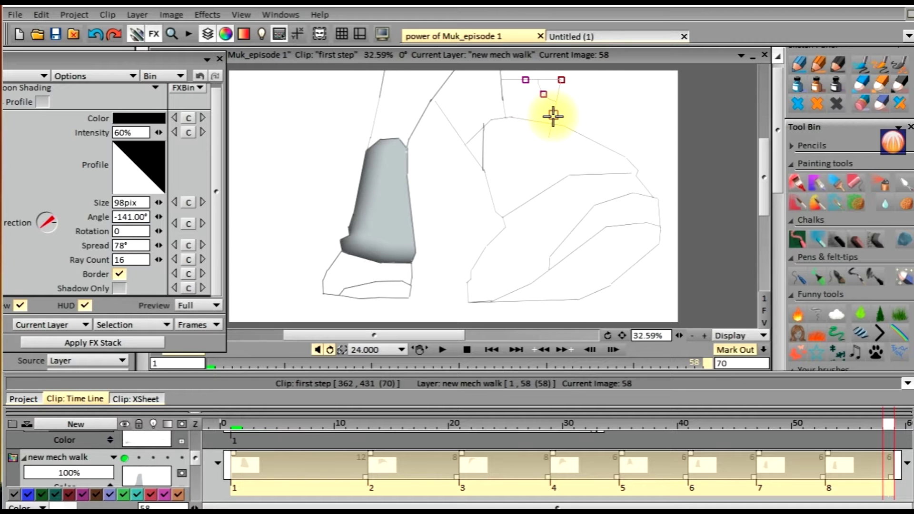
pyautogui.moveTo(552, 116); pyautogui.dragTo(539, 100)
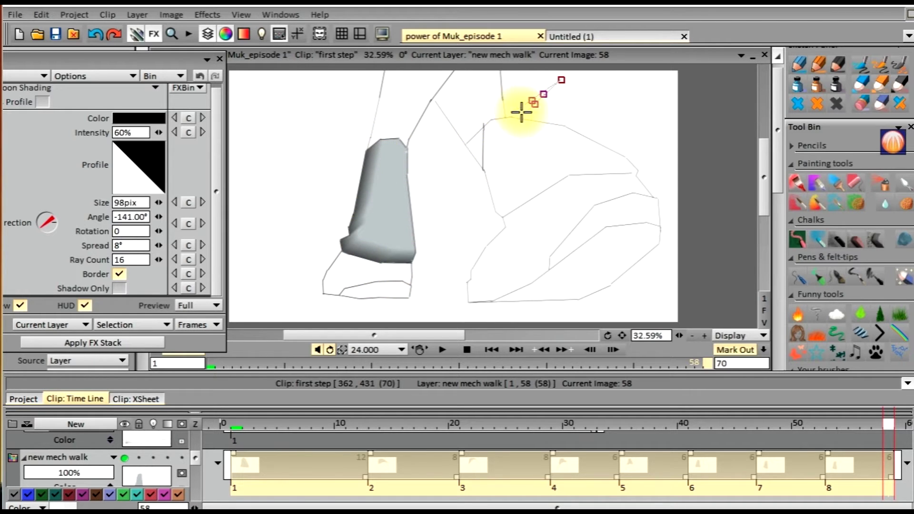
pyautogui.moveTo(542, 106); pyautogui.dragTo(588, 101)
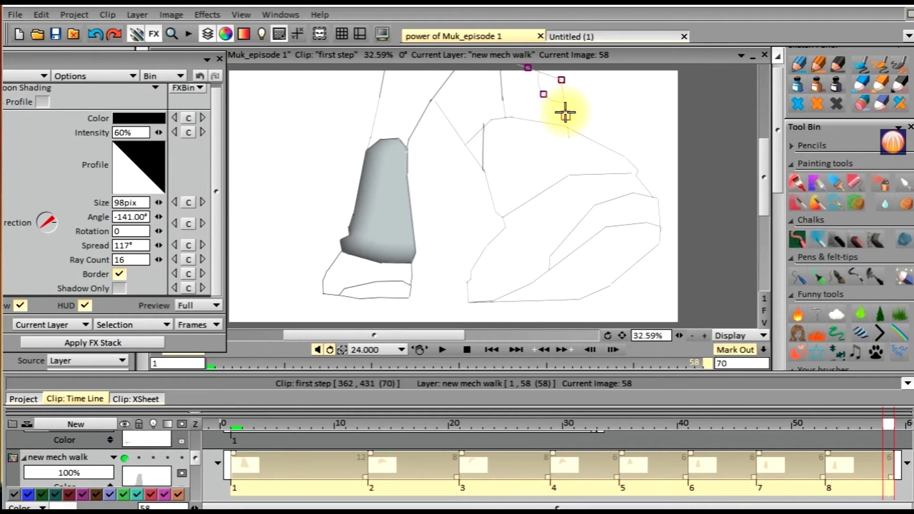
pyautogui.moveTo(565, 113)
pyautogui.mouseDown()
pyautogui.moveTo(553, 113)
pyautogui.moveTo(566, 113)
pyautogui.mouseUp()
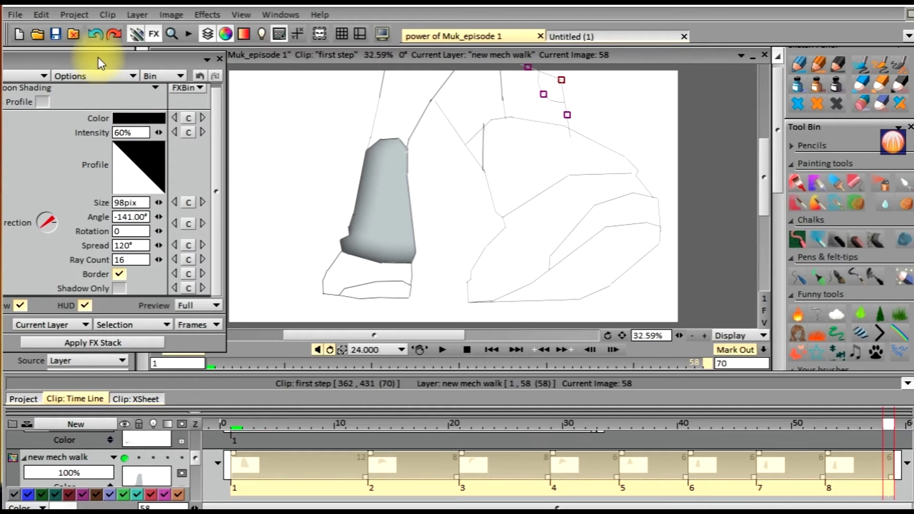
pyautogui.moveTo(98, 57); pyautogui.dragTo(163, 45)
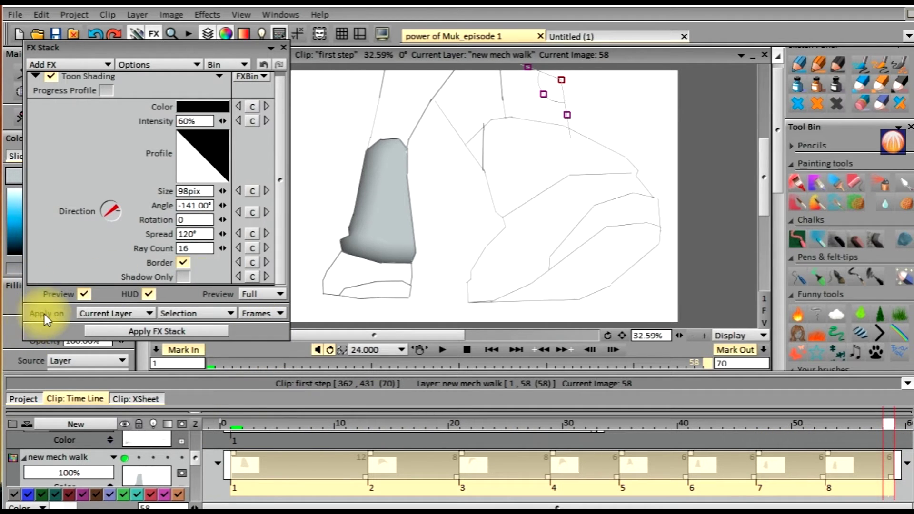
pyautogui.click(101, 316)
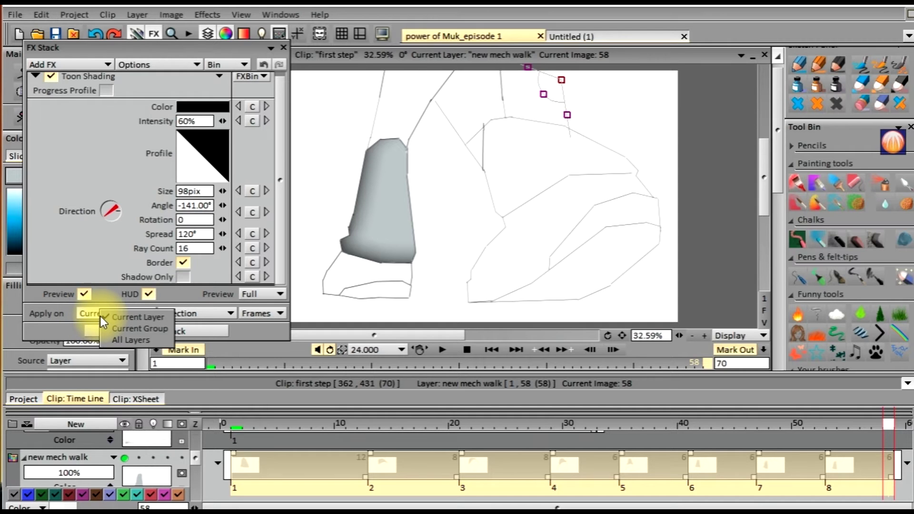
pyautogui.click(140, 316)
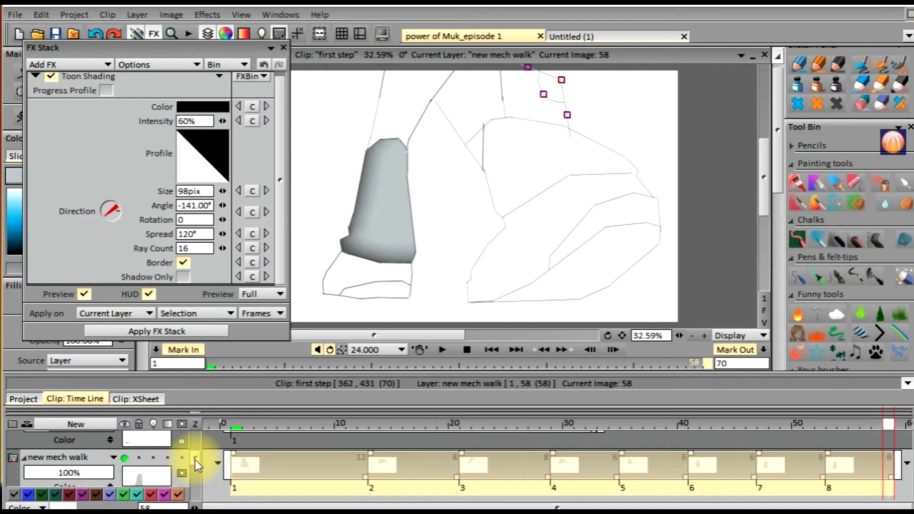
pyautogui.scroll(1, 195, 458)
pyautogui.scroll(-1, 194, 450)
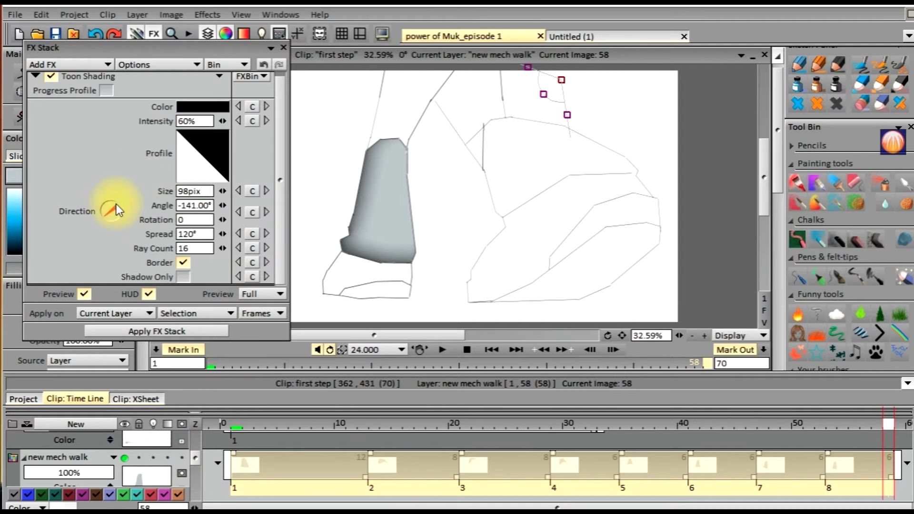
pyautogui.click(104, 313)
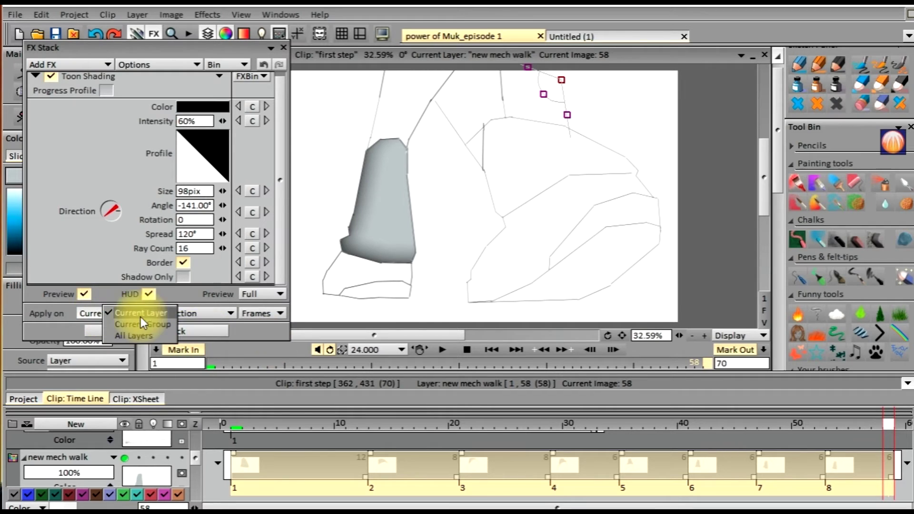
pyautogui.click(192, 316)
pyautogui.click(185, 314)
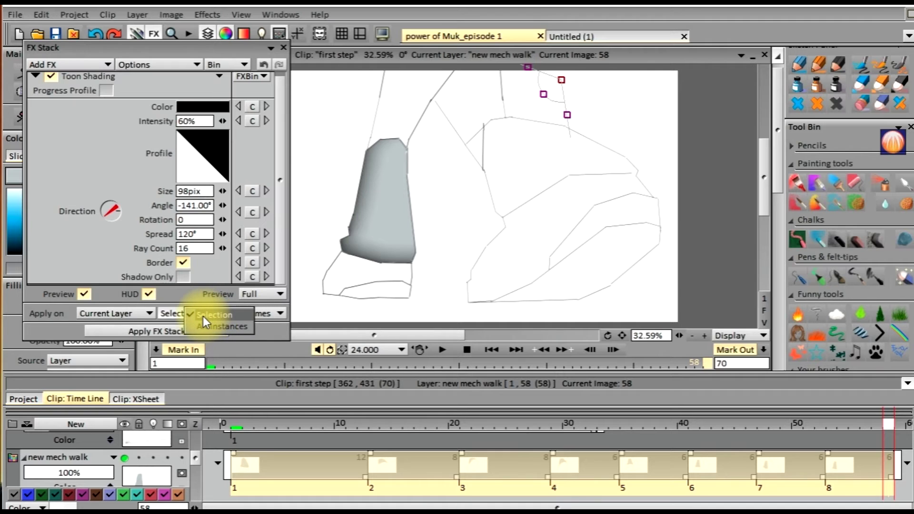
pyautogui.click(202, 316)
pyautogui.click(255, 319)
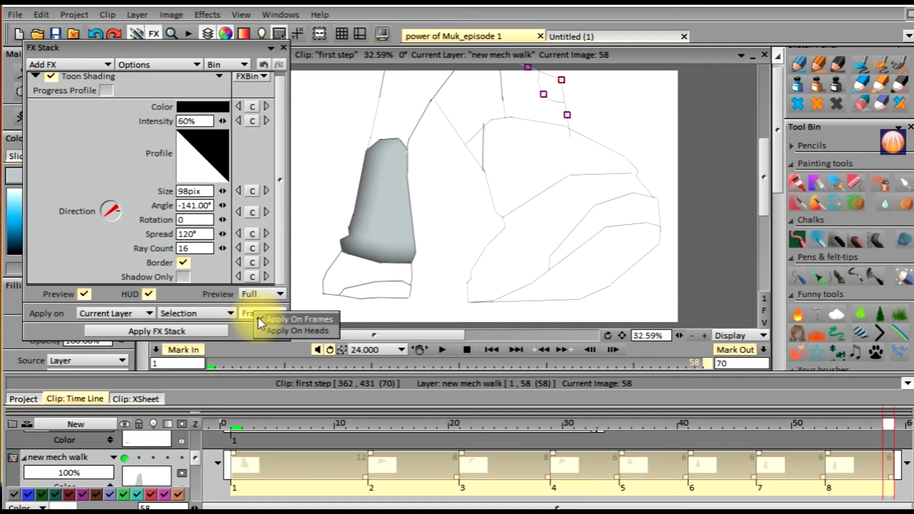
pyautogui.click(311, 321)
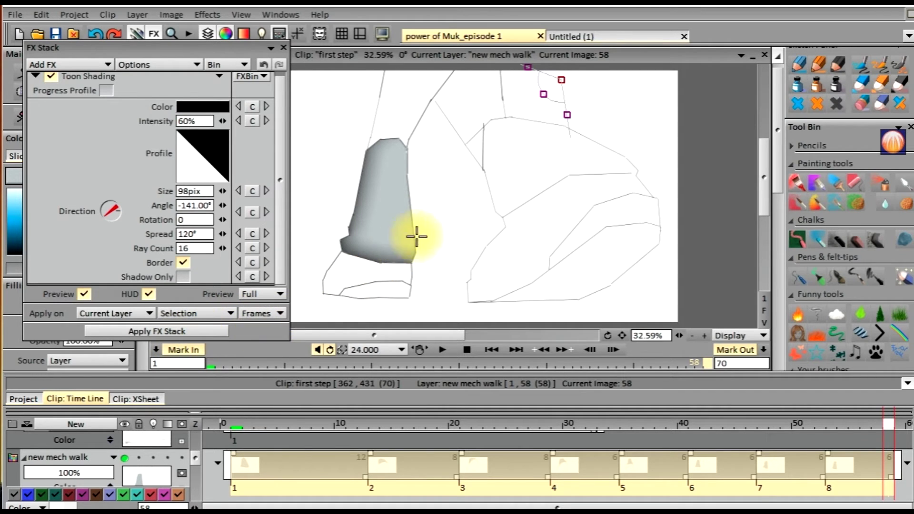
pyautogui.click(321, 297)
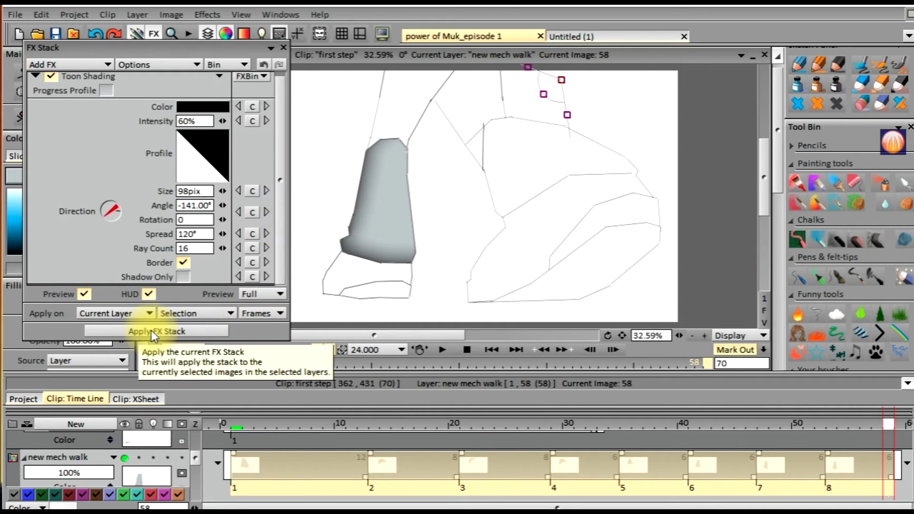
# - Apply the Toon Shading stack (98pix, -141°, 120° spread) to all 58 frames of the layer
pyautogui.click(150, 330)
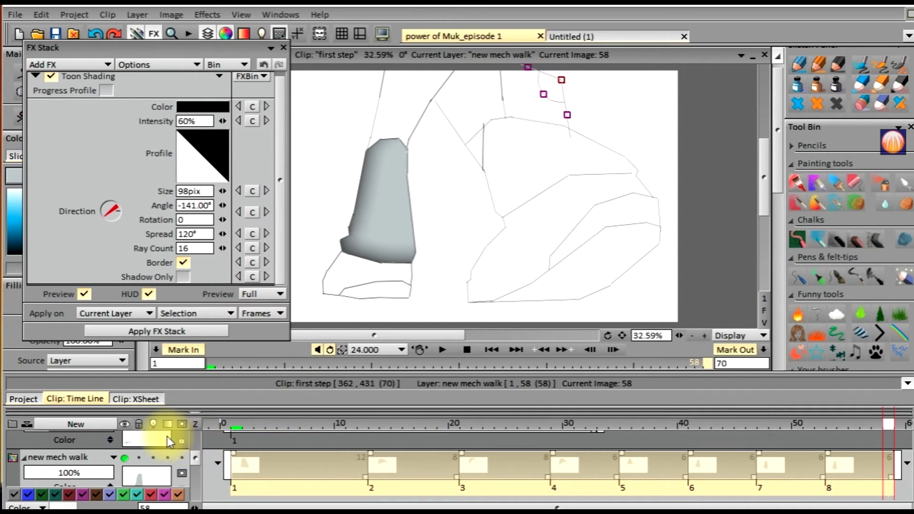
pyautogui.click(146, 333)
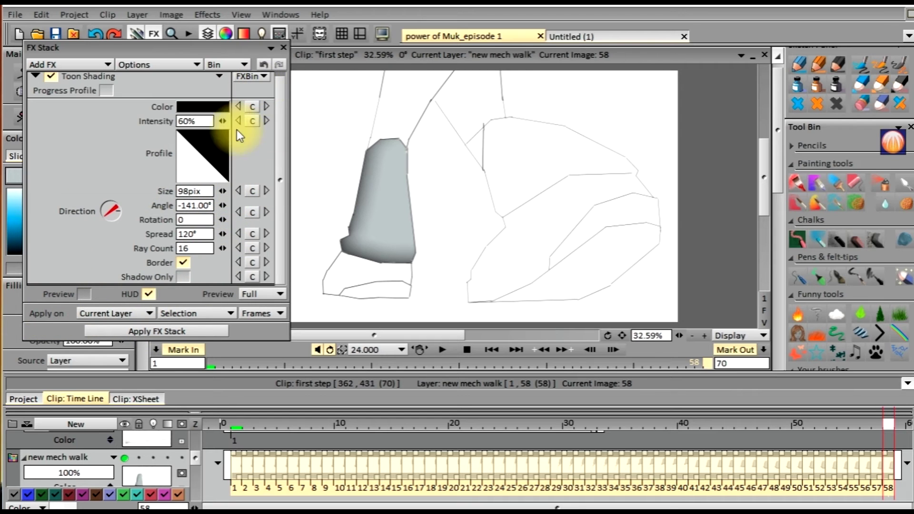
pyautogui.scroll(1, 281, 133)
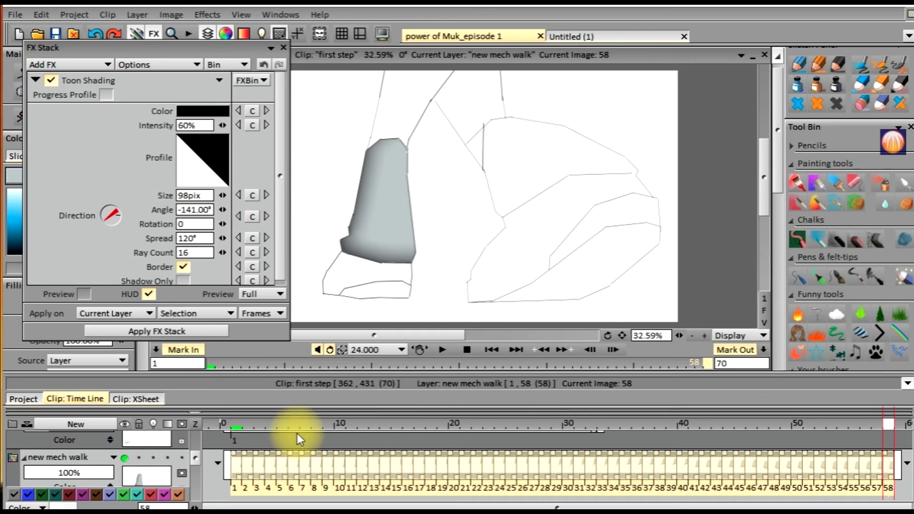
# - Return to frame 1, scrub and play the shaded walk cycle, then close the FX Stack
pyautogui.click(239, 467)
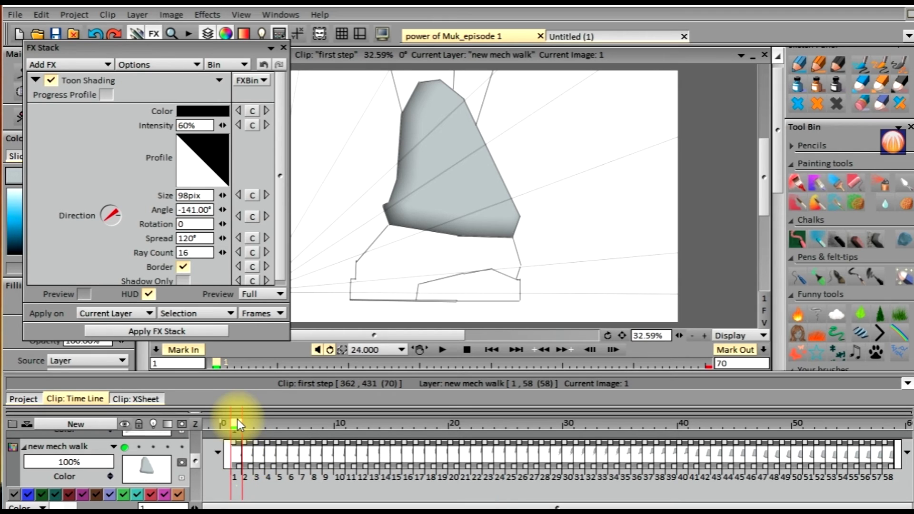
pyautogui.moveTo(236, 421)
pyautogui.mouseDown()
pyautogui.moveTo(412, 430)
pyautogui.moveTo(236, 434)
pyautogui.mouseUp()
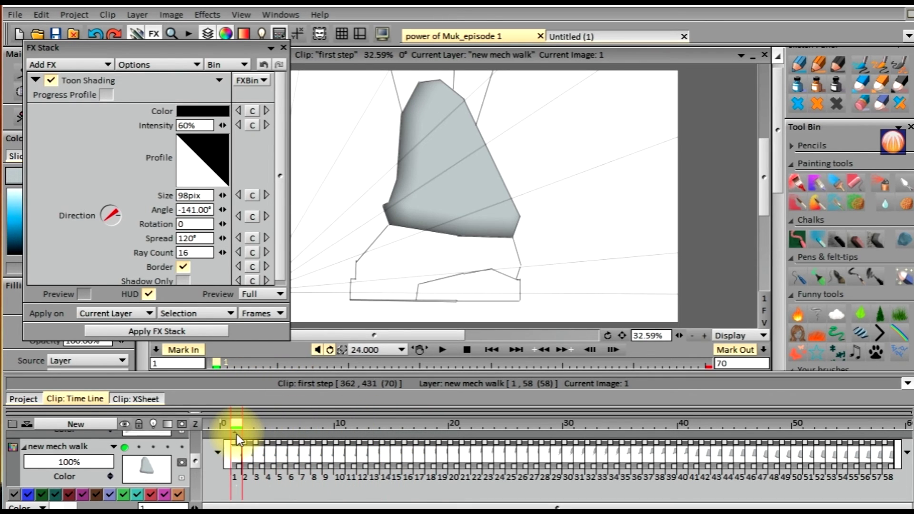
pyautogui.click(442, 352)
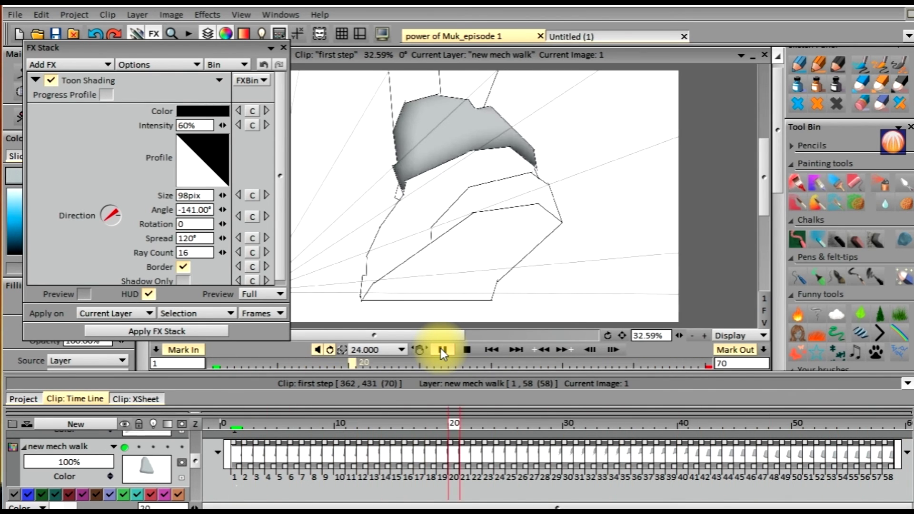
pyautogui.click(442, 352)
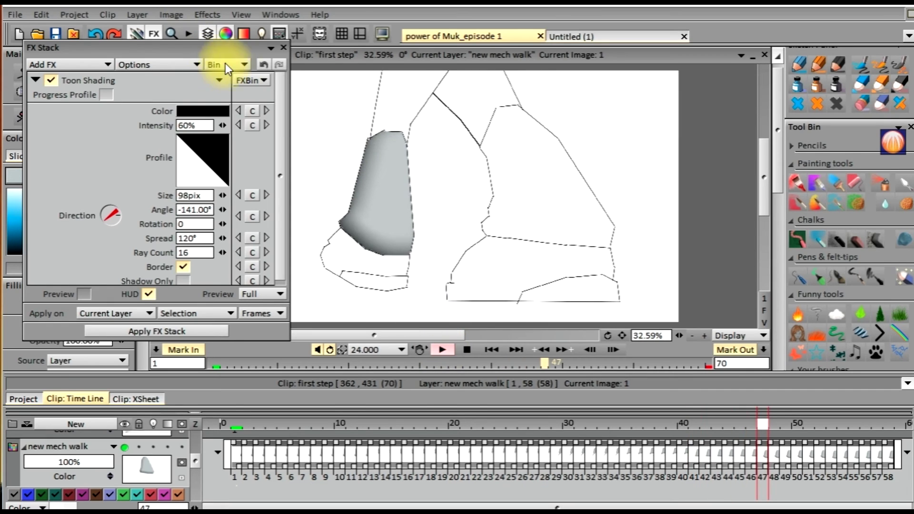
pyautogui.click(284, 47)
pyautogui.click(442, 349)
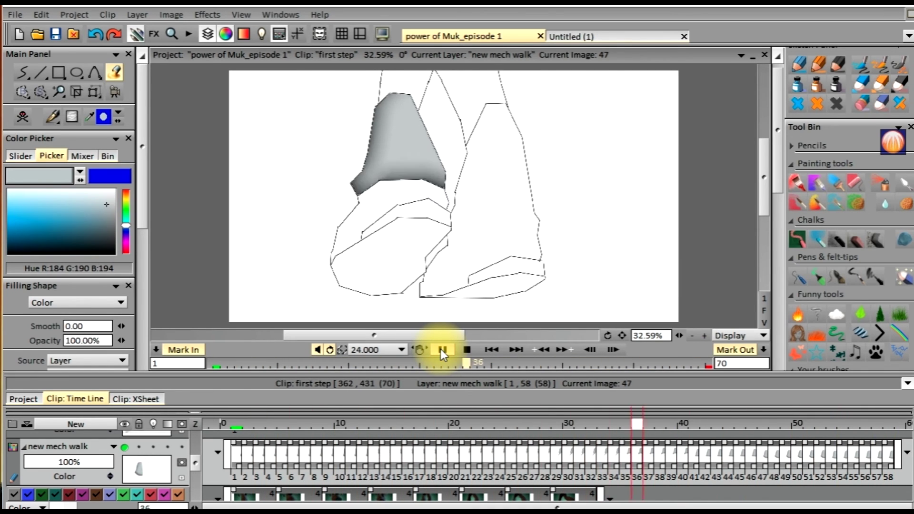
pyautogui.click(441, 350)
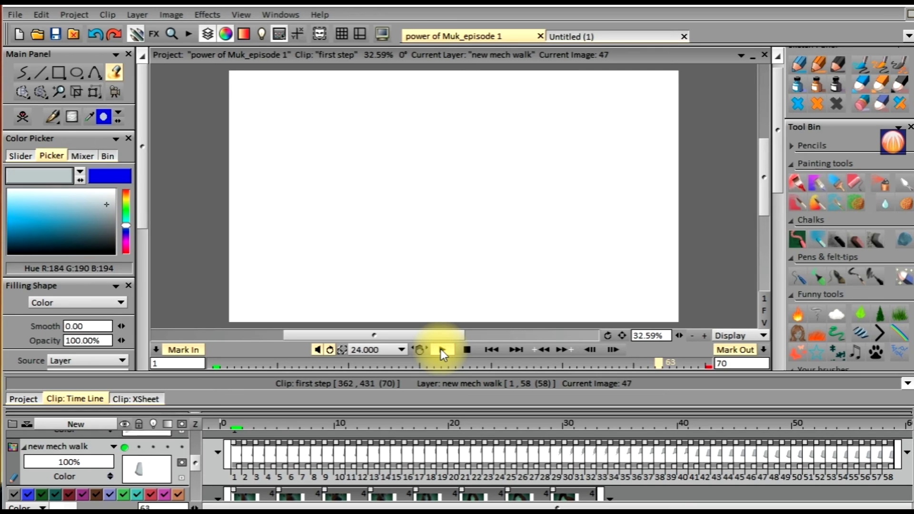
pyautogui.click(442, 350)
pyautogui.click(442, 350)
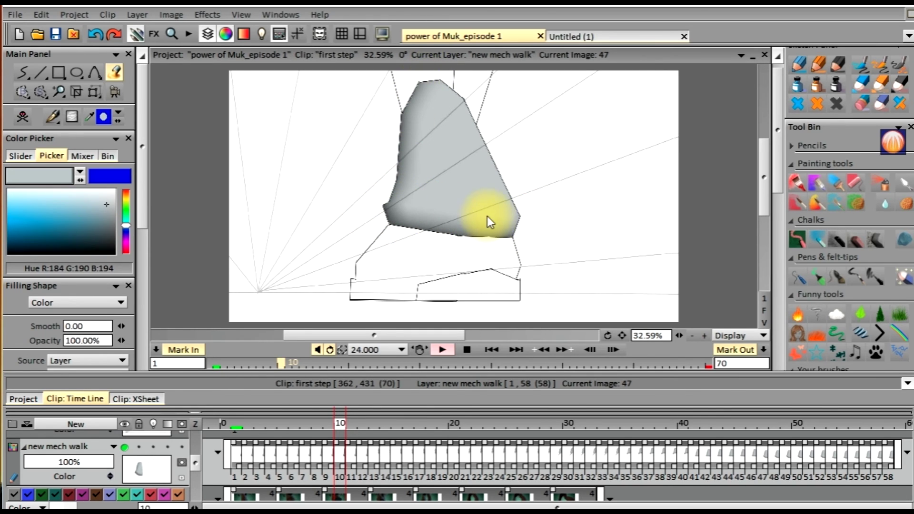
pyautogui.click(442, 350)
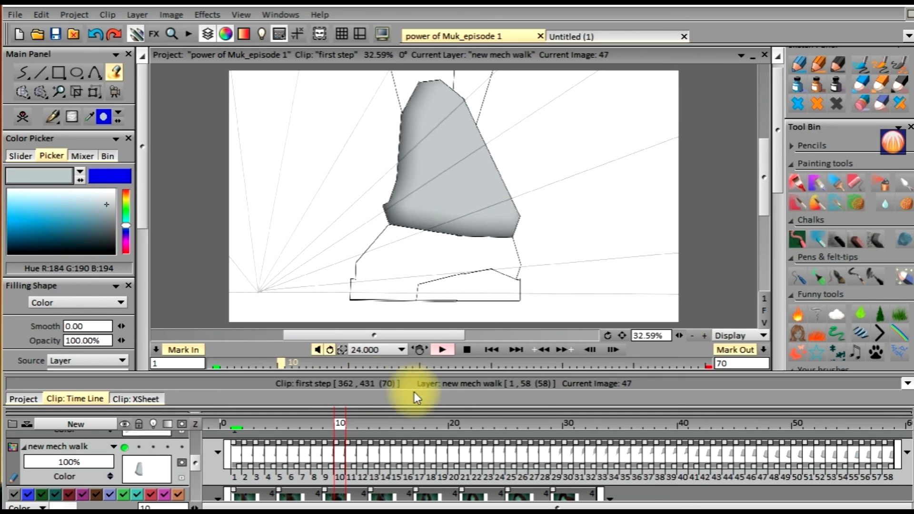
pyautogui.click(442, 351)
pyautogui.click(441, 350)
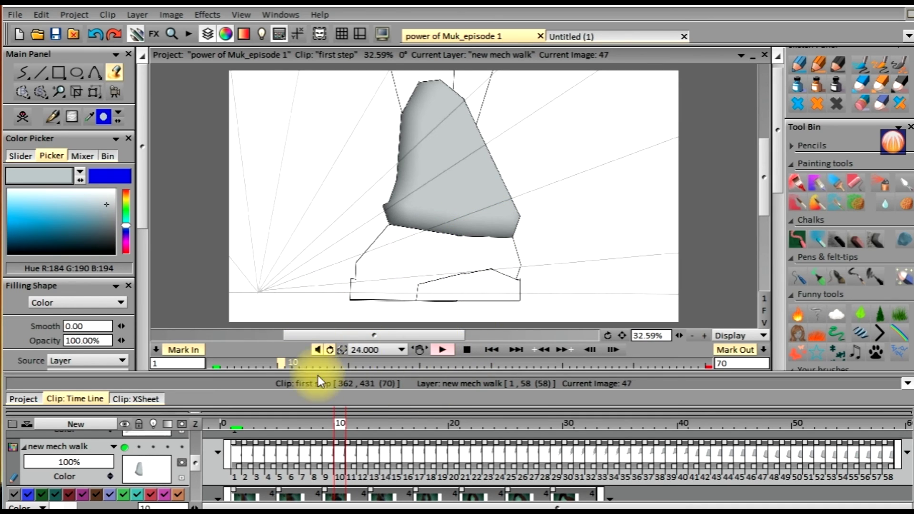
pyautogui.click(341, 421)
pyautogui.moveTo(341, 422); pyautogui.dragTo(235, 412)
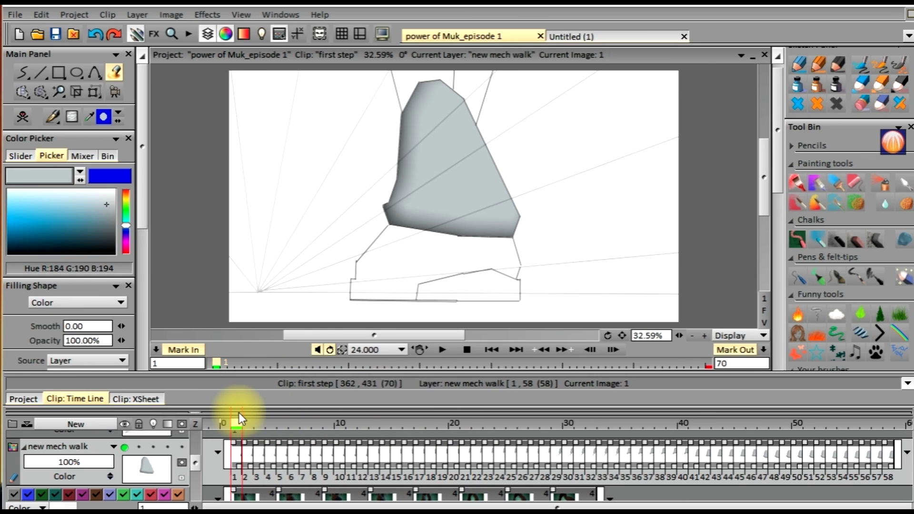
pyautogui.click(443, 350)
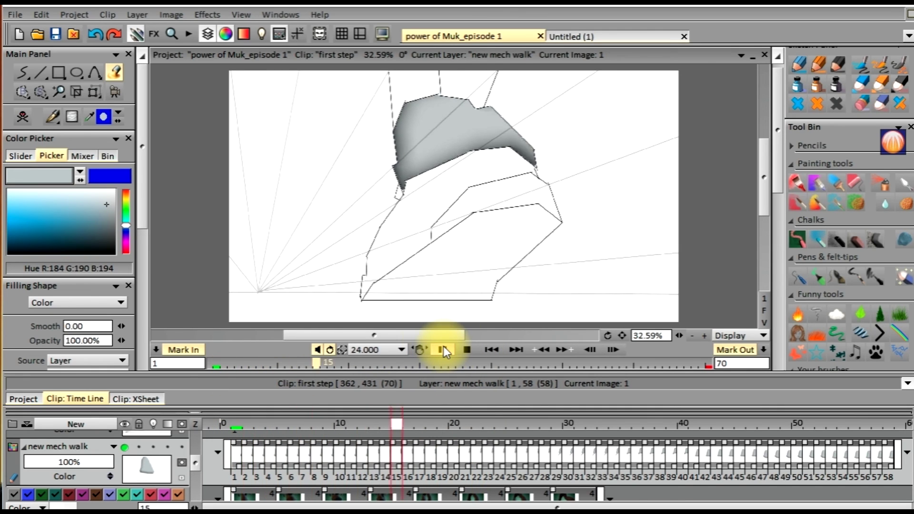